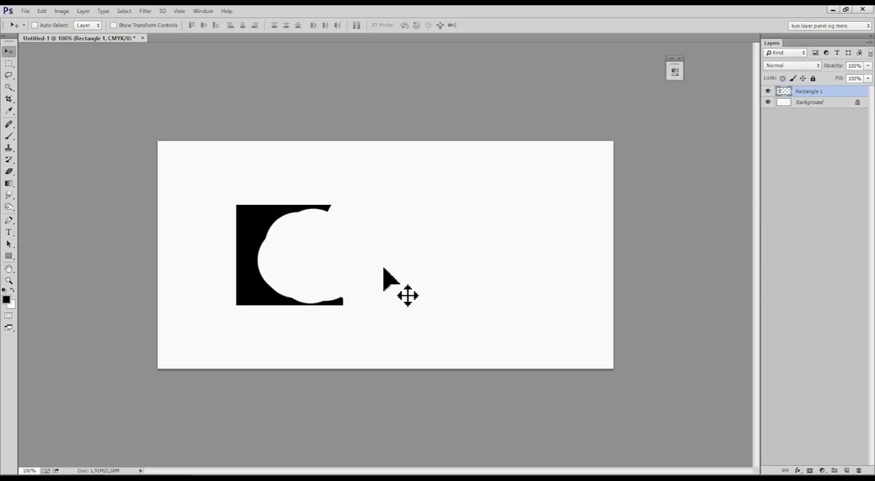
Undo and redo the last move of the partly erased black shape several times.
{"action": "key", "text": "ctrl+z"}
{"action": "key", "text": "ctrl+z"}
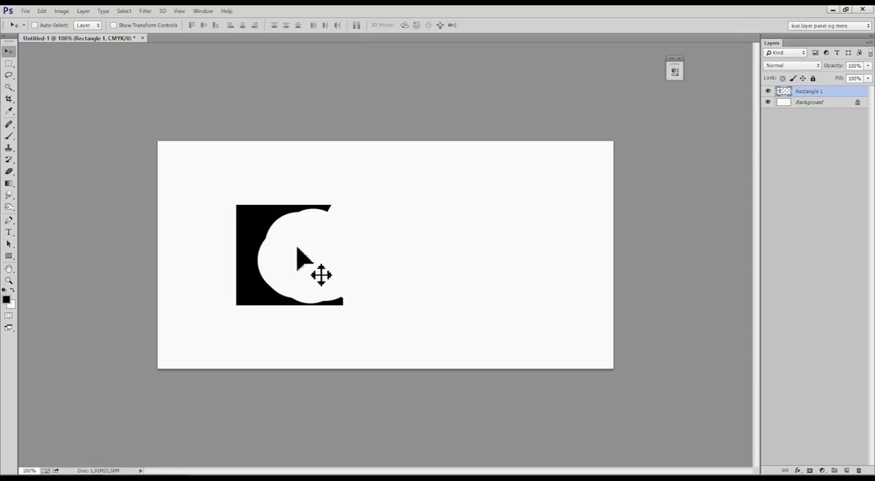
{"action": "key", "text": "ctrl+z"}
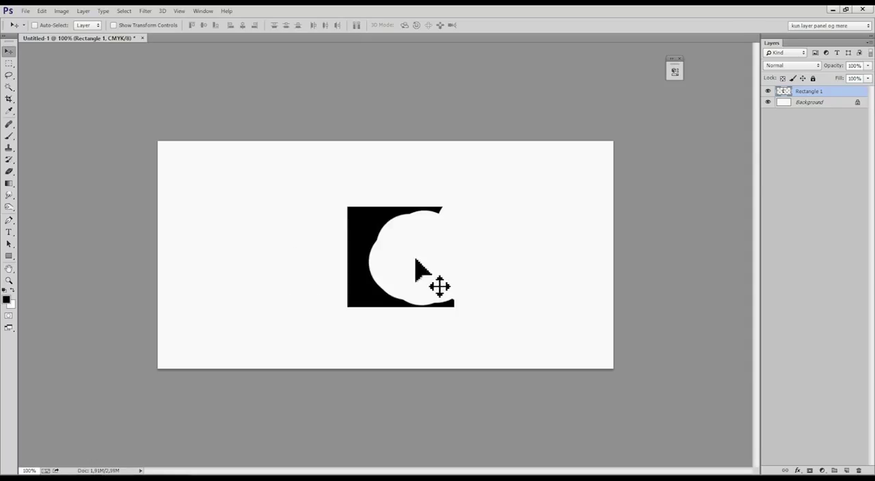
{"action": "key", "text": "ctrl+z"}
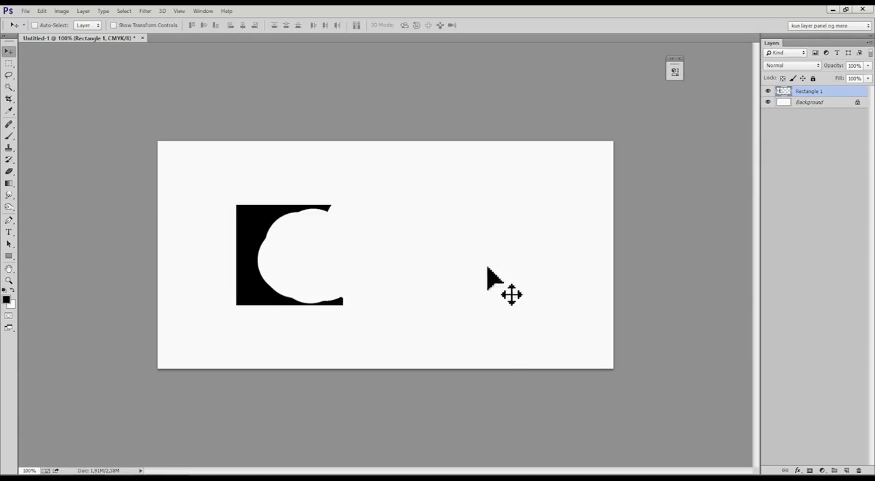
{"action": "key", "text": "ctrl+z"}
{"action": "key", "text": "ctrl+z"}
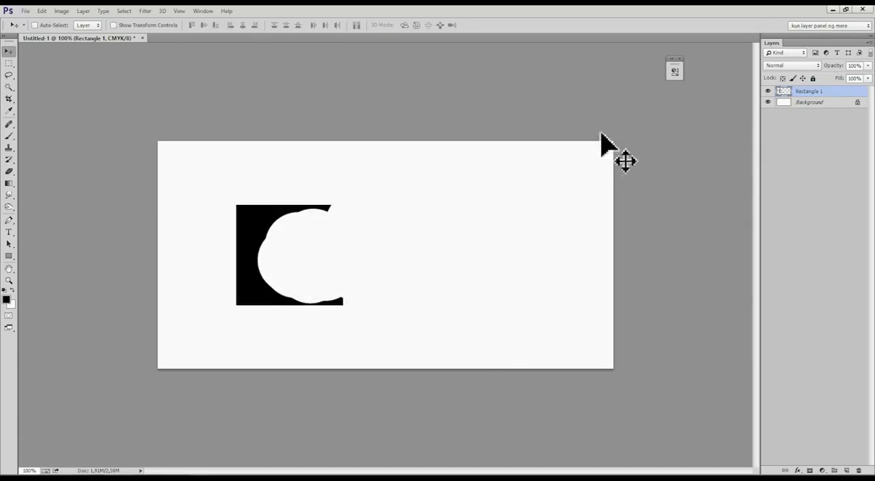
Show the History panel and extend its height to list more past states.
{"action": "left_click", "coordinate": [679, 58]}
{"action": "left_click", "coordinate": [210, 11]}
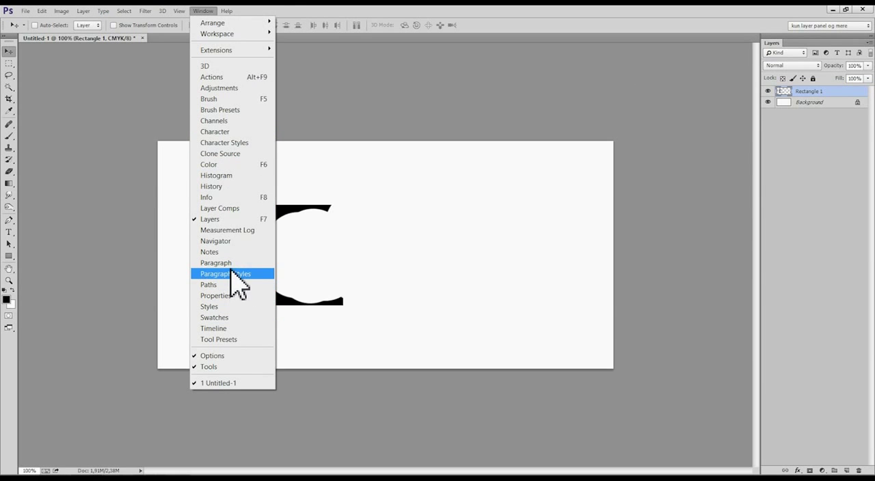
{"action": "left_click", "coordinate": [242, 186]}
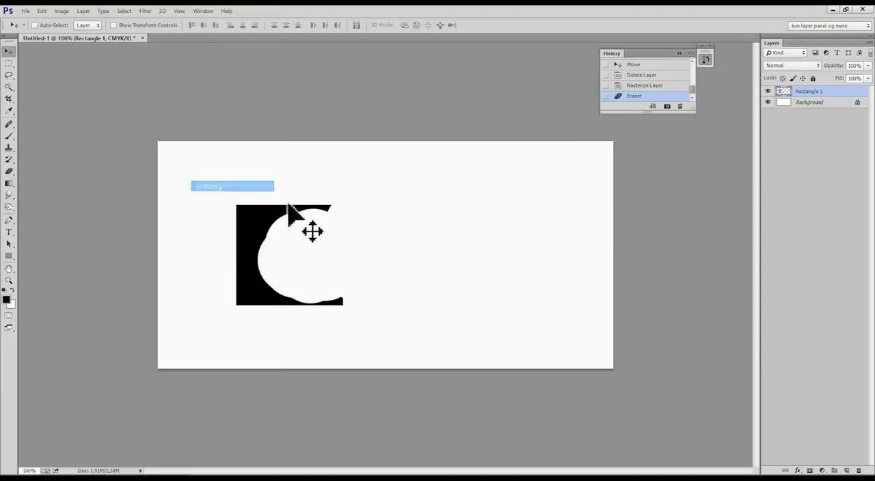
{"action": "left_click_drag", "start_coordinate": [641, 113], "coordinate": [640, 185]}
Toggle the black shape's most recent Move state in the history between undone and redone.
{"action": "key", "text": "ctrl+shift+z"}
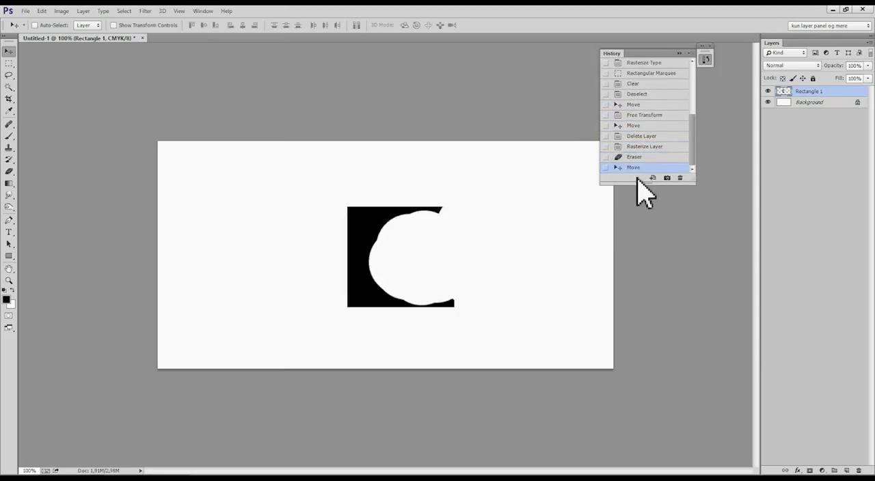
{"action": "key", "text": "ctrl+z"}
{"action": "key", "text": "ctrl+z"}
{"action": "key", "text": "ctrl+z"}
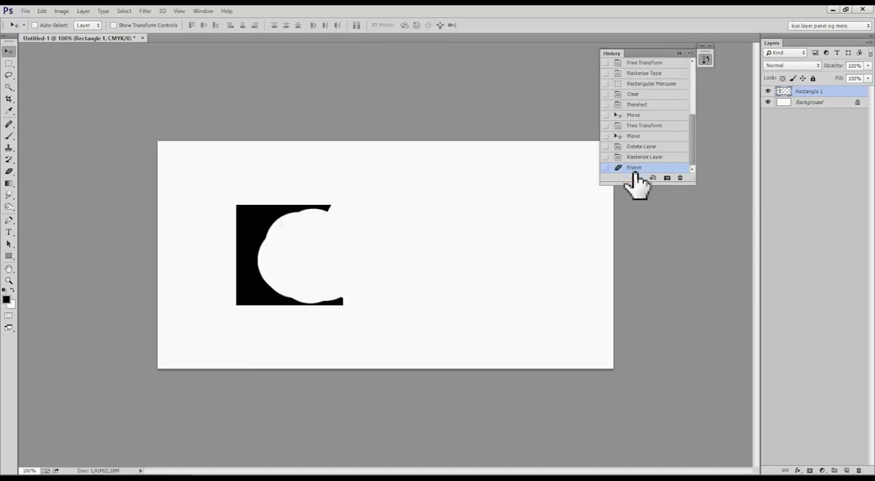
{"action": "key", "text": "ctrl+z"}
{"action": "key", "text": "ctrl+z"}
{"action": "key", "text": "ctrl+z"}
{"action": "key", "text": "ctrl+z"}
{"action": "key", "text": "ctrl+z"}
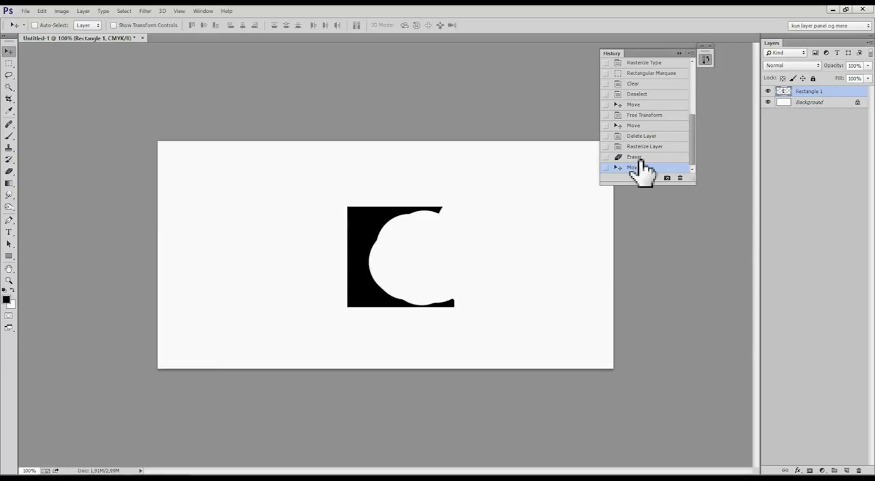
Revert the document to the Rasterize Layer history state and move the restored black rectangle toward the canvas centre.
{"action": "left_click", "coordinate": [640, 160]}
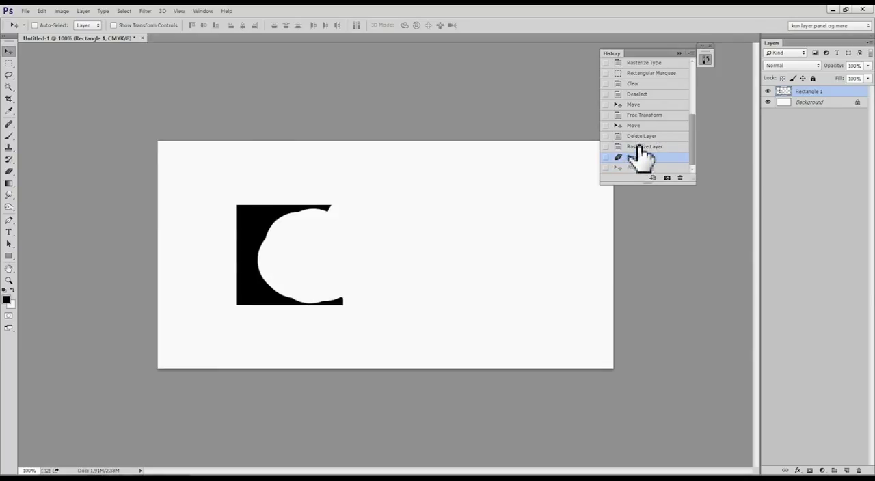
{"action": "left_click", "coordinate": [640, 146]}
{"action": "mouse_move", "coordinate": [469, 244]}
{"action": "left_mouse_down"}
{"action": "mouse_move", "coordinate": [527, 237]}
{"action": "mouse_move", "coordinate": [535, 252]}
{"action": "mouse_move", "coordinate": [478, 252]}
{"action": "left_mouse_up"}
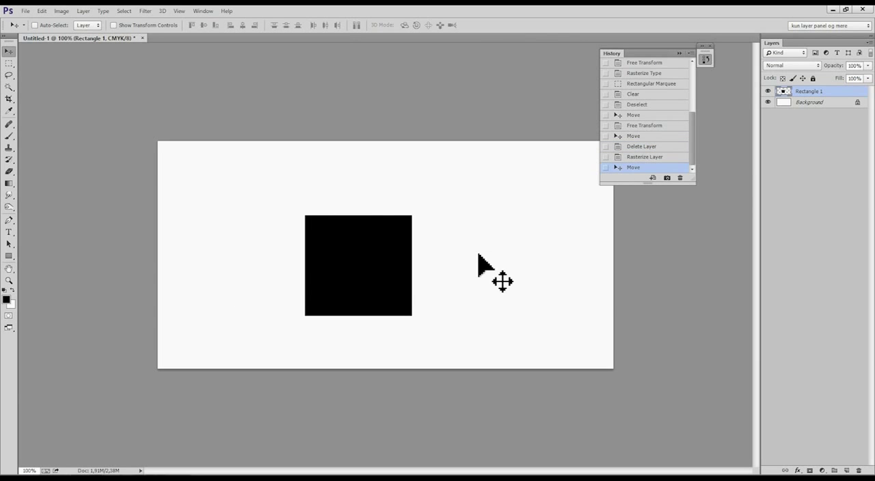
Erase a large curved area out of the black rectangle and move the remainder toward the canvas's upper right.
{"action": "key", "text": "e"}
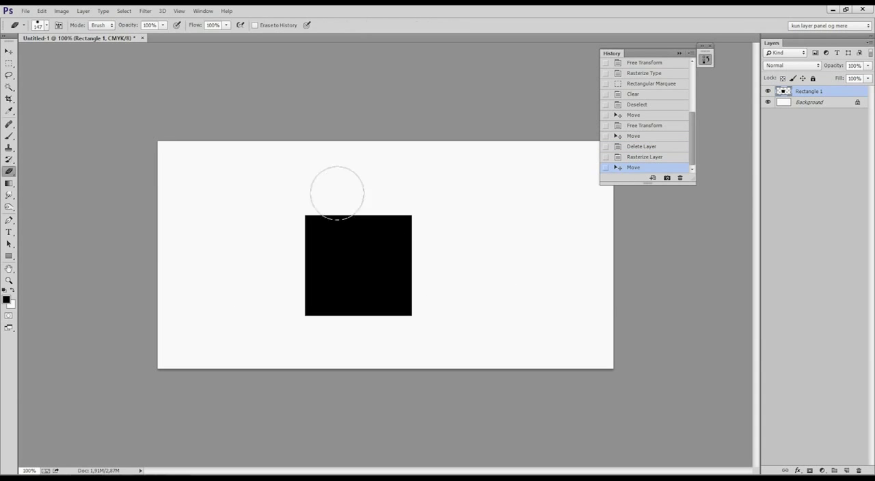
{"action": "mouse_move", "coordinate": [338, 175]}
{"action": "left_mouse_down"}
{"action": "mouse_move", "coordinate": [321, 175]}
{"action": "mouse_move", "coordinate": [293, 221]}
{"action": "left_mouse_up"}
{"action": "key", "text": "v"}
{"action": "left_click_drag", "start_coordinate": [342, 289], "coordinate": [468, 233]}
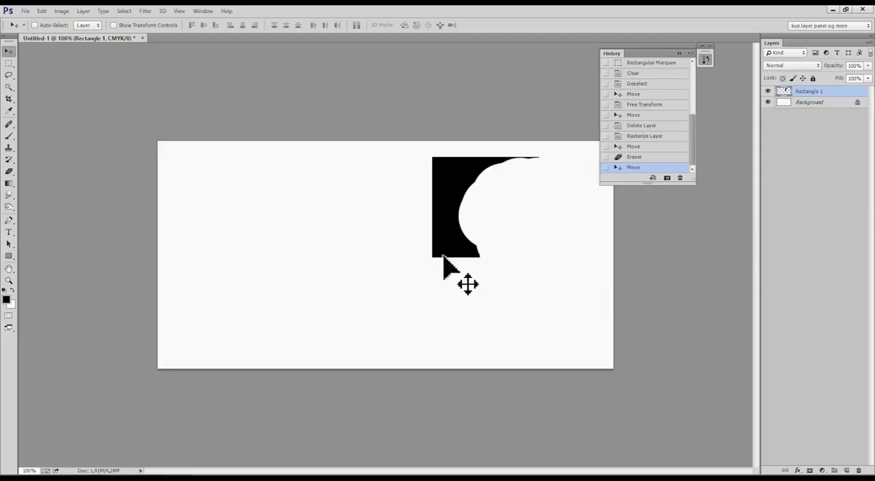
Step back through the history to the Free Transform state before the text layer was deleted, and delete the Rectangle 1 layer.
{"action": "key", "text": "ctrl+z"}
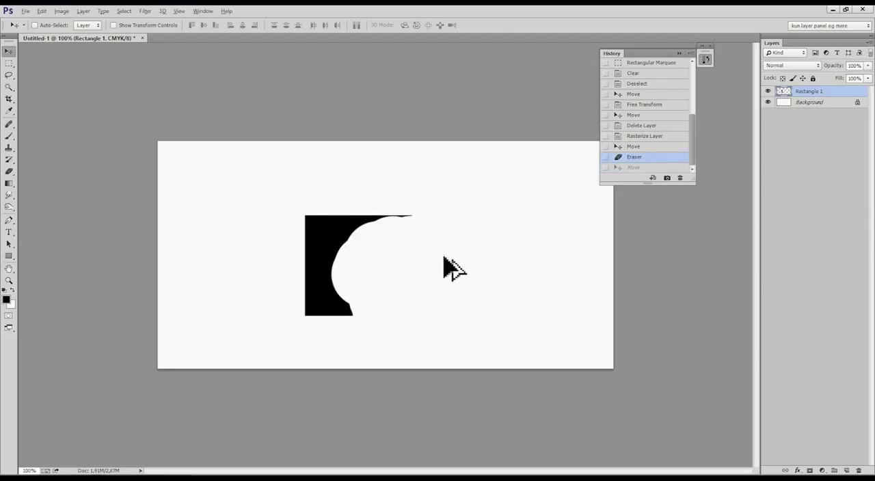
{"action": "left_click", "coordinate": [636, 146]}
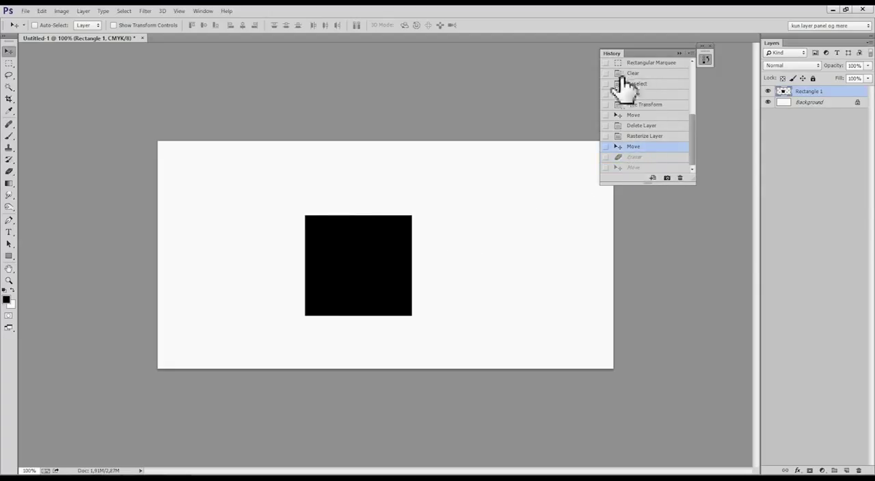
{"action": "key", "text": "ctrl+alt+z"}
{"action": "key", "text": "ctrl+alt+z"}
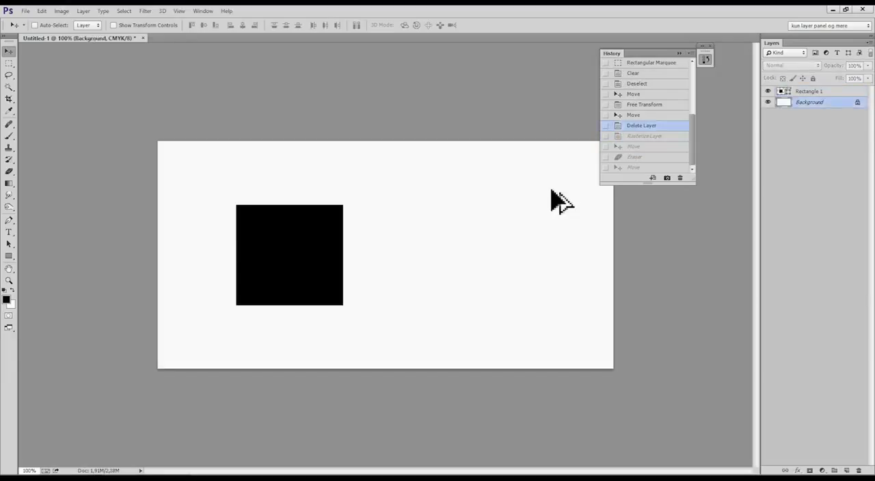
{"action": "key", "text": "ctrl+alt+z"}
{"action": "key", "text": "ctrl+alt+z"}
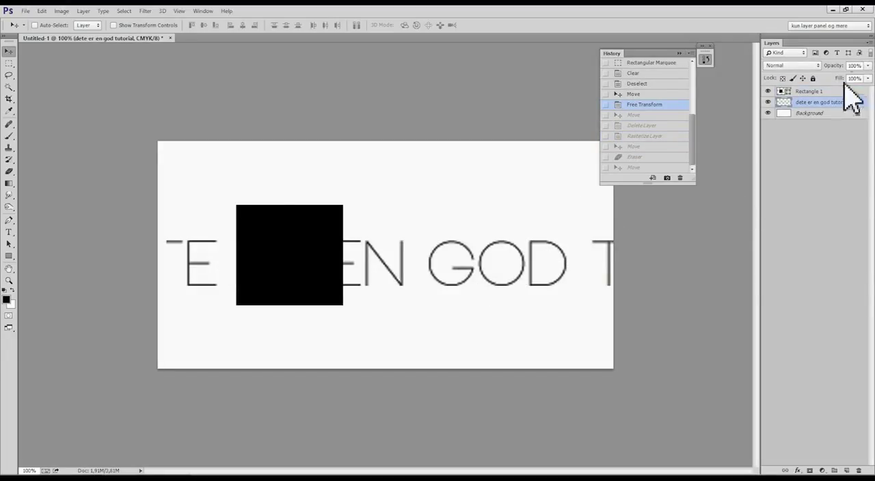
{"action": "left_click", "coordinate": [817, 91]}
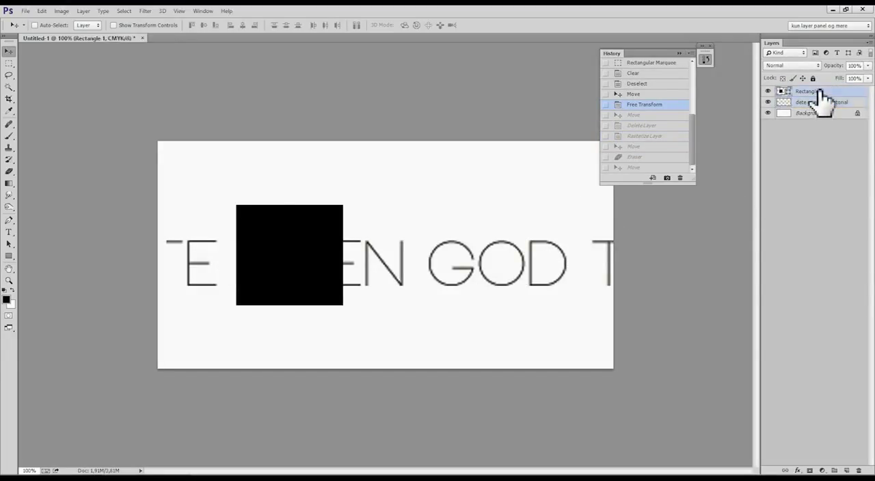
{"action": "key", "text": "Delete"}
Scale the "dete er en god tutorial" layer down until the text fits on the canvas, and move it near the centre.
{"action": "key", "text": "ctrl+t"}
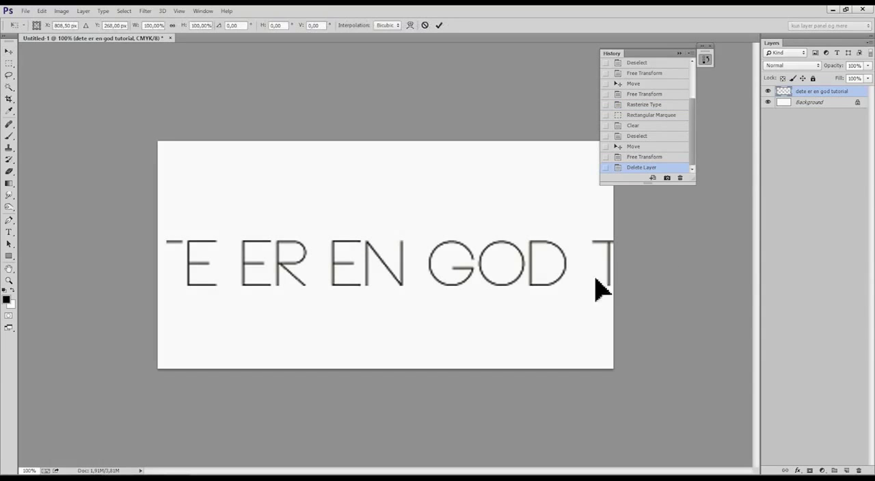
{"action": "left_click_drag", "start_coordinate": [674, 272], "coordinate": [433, 291]}
{"action": "left_click_drag", "start_coordinate": [645, 260], "coordinate": [214, 301]}
{"action": "left_click_drag", "start_coordinate": [329, 286], "coordinate": [453, 254]}
{"action": "key", "text": "Return"}
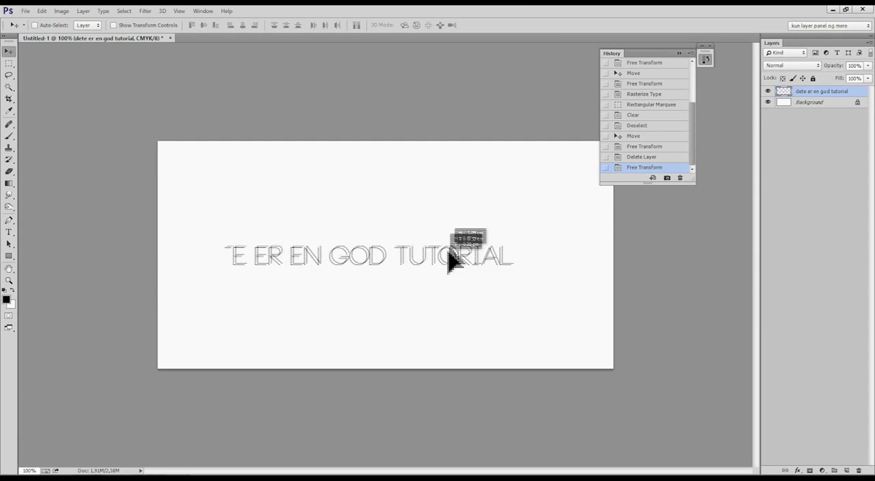
{"action": "key", "text": "ctrl+t"}
{"action": "left_click_drag", "start_coordinate": [521, 230], "coordinate": [459, 249]}
{"action": "key", "text": "Return"}
{"action": "right_click", "coordinate": [818, 96]}
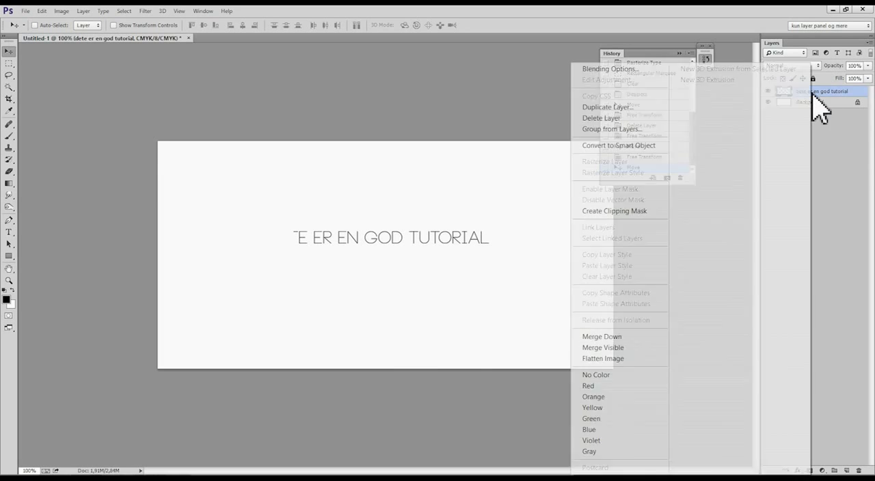
{"action": "left_click", "coordinate": [658, 69]}
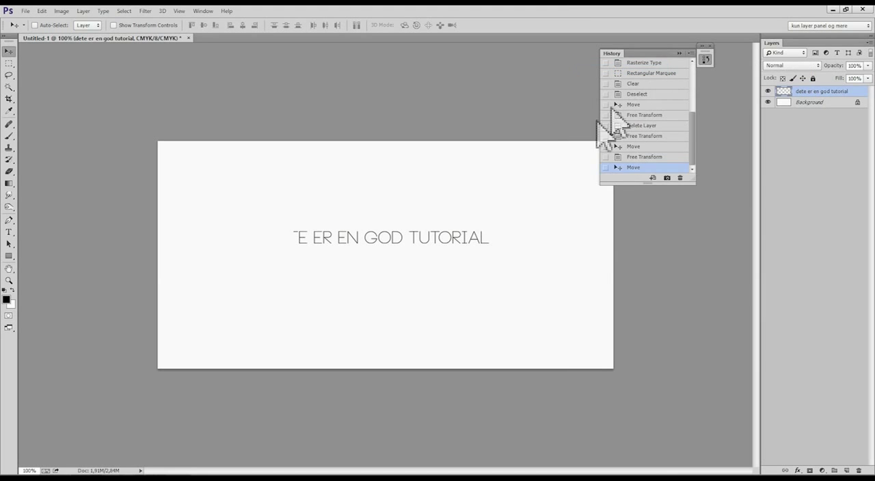
{"action": "left_click_drag", "start_coordinate": [527, 141], "coordinate": [571, 114]}
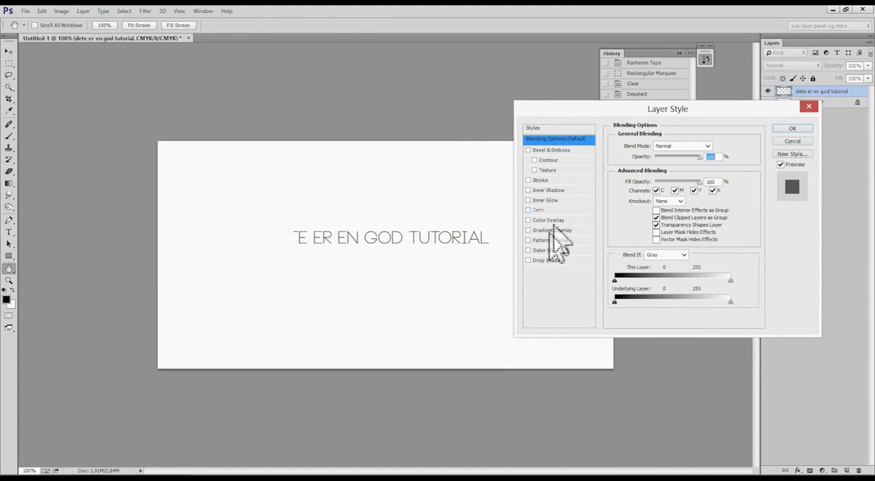
{"action": "left_click", "coordinate": [546, 260]}
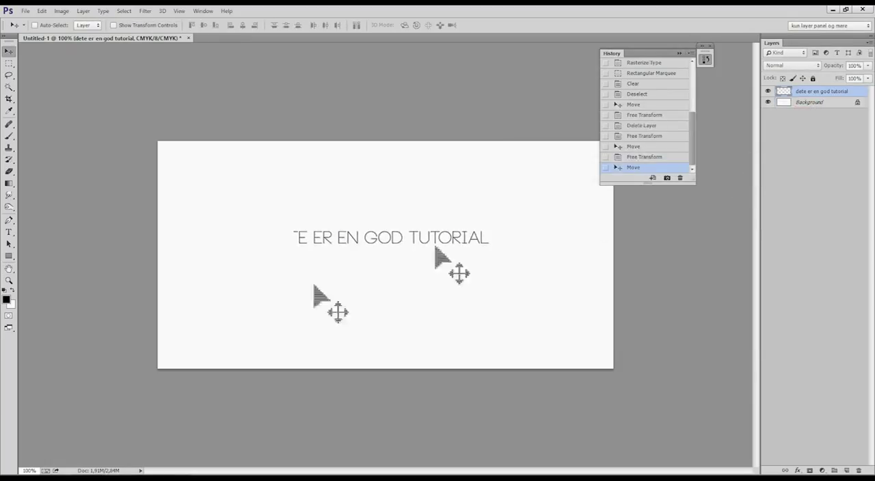
Delete the "dete er en god tutorial" layer and add the text "FED FONT" in the Poplar Std font.
{"action": "key", "text": "Delete"}
{"action": "key", "text": "t"}
{"action": "left_click", "coordinate": [318, 256]}
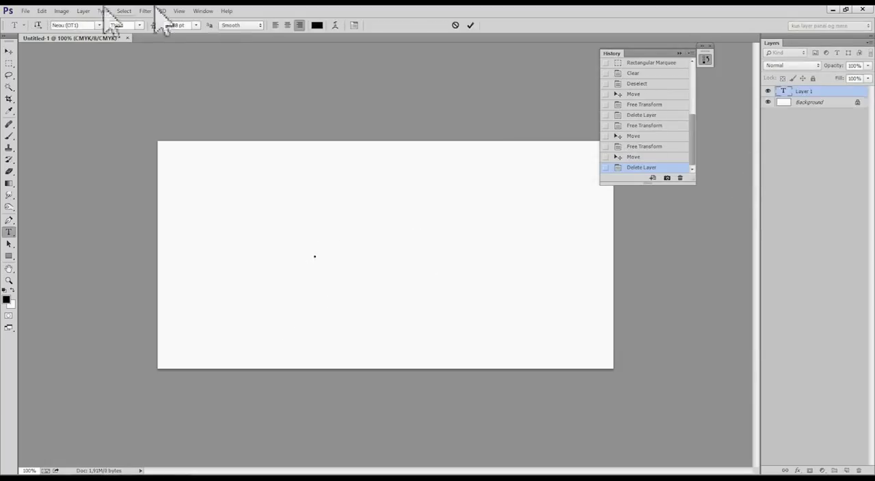
{"action": "left_click", "coordinate": [99, 24]}
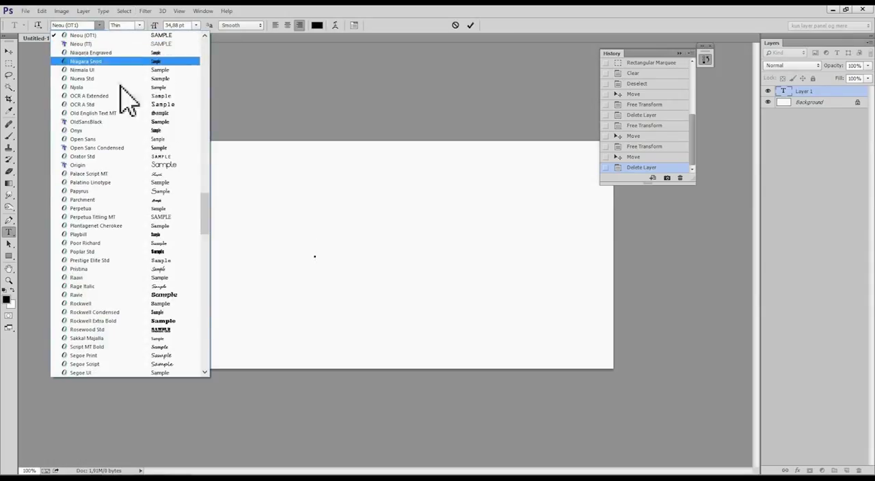
{"action": "left_click", "coordinate": [130, 251]}
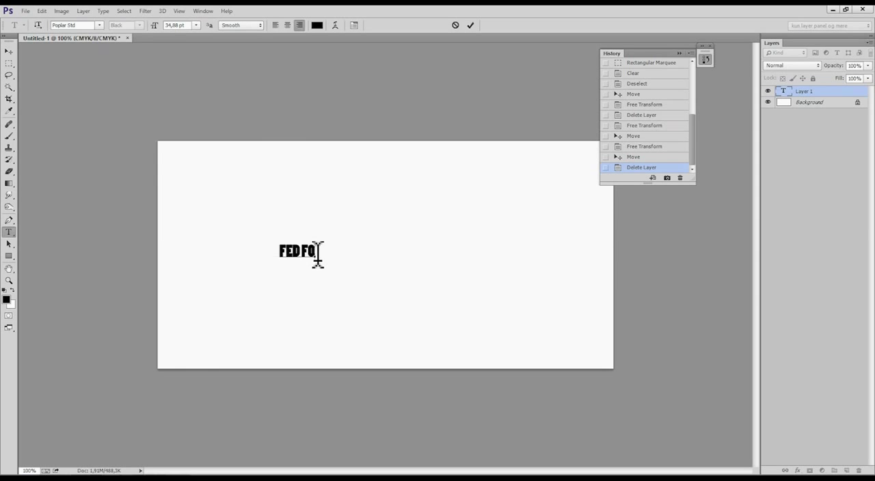
{"action": "left_click", "coordinate": [9, 51]}
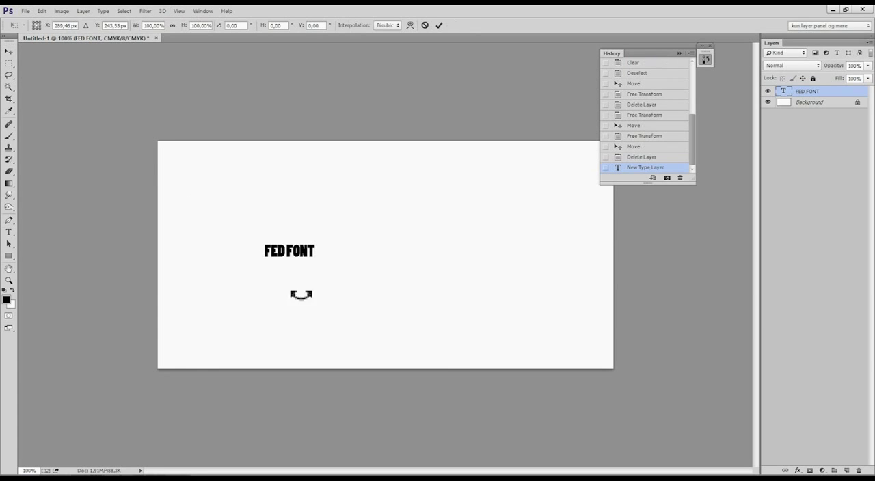
Enlarge the "FED FONT" text with Free Transform to span over half the canvas width, and centre it on the canvas.
{"action": "key", "text": "ctrl+t"}
{"action": "left_click_drag", "start_coordinate": [315, 262], "coordinate": [505, 373]}
{"action": "mouse_move", "coordinate": [441, 346]}
{"action": "left_mouse_down"}
{"action": "mouse_move", "coordinate": [439, 311]}
{"action": "mouse_move", "coordinate": [447, 347]}
{"action": "left_mouse_up"}
{"action": "key", "text": "Return"}
{"action": "left_click_drag", "start_coordinate": [461, 308], "coordinate": [437, 272]}
Add a Drop Shadow and a black-to-white Gradient Overlay to the FED FONT layer through its blending options.
{"action": "right_click", "coordinate": [816, 91]}
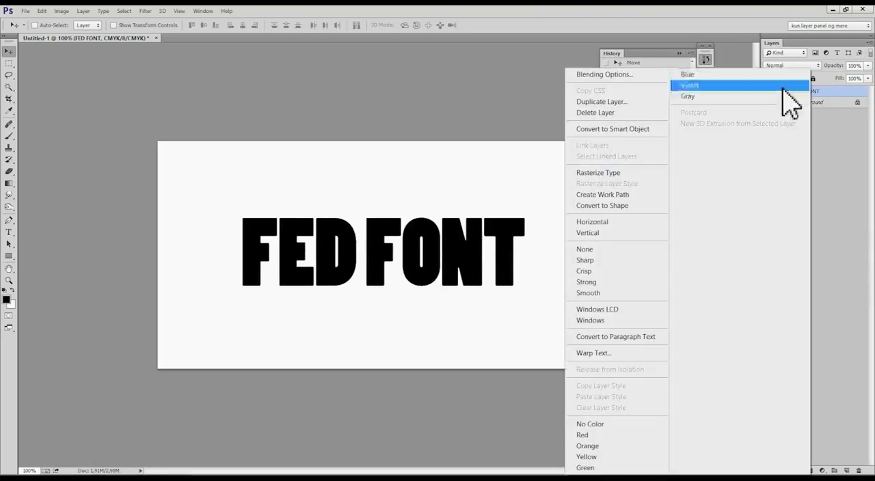
{"action": "left_click", "coordinate": [657, 74]}
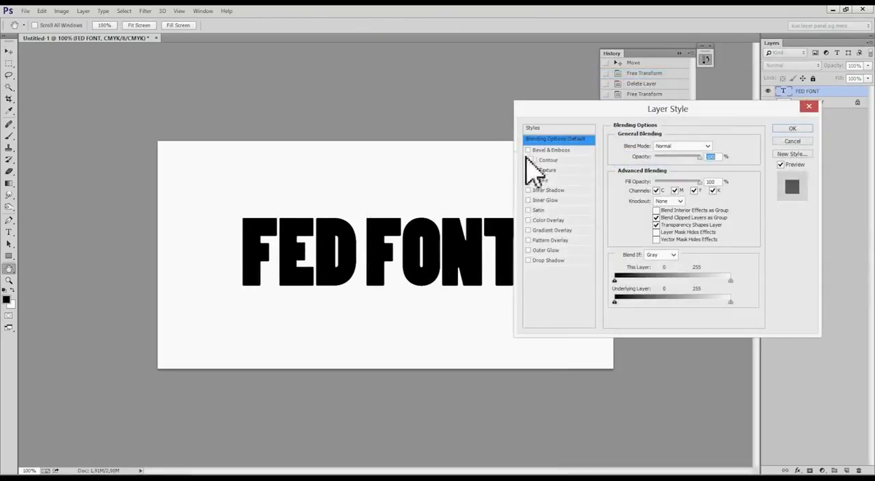
{"action": "left_click", "coordinate": [537, 260]}
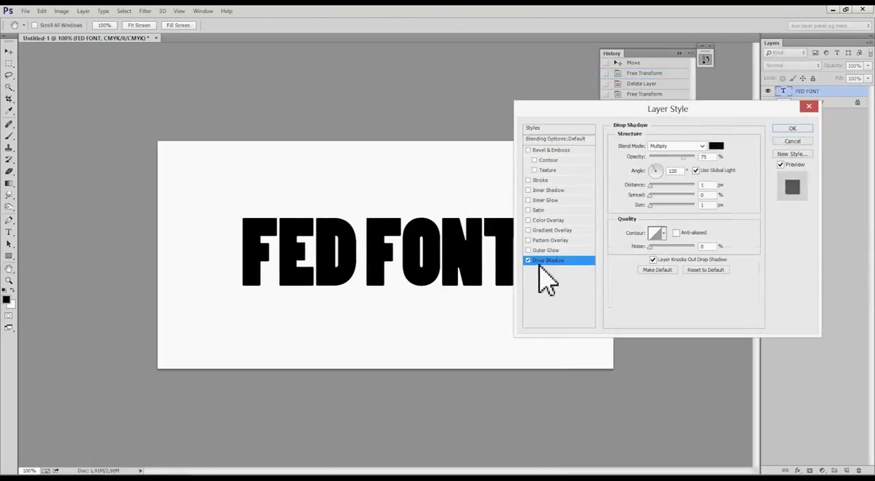
{"action": "left_click", "coordinate": [551, 230]}
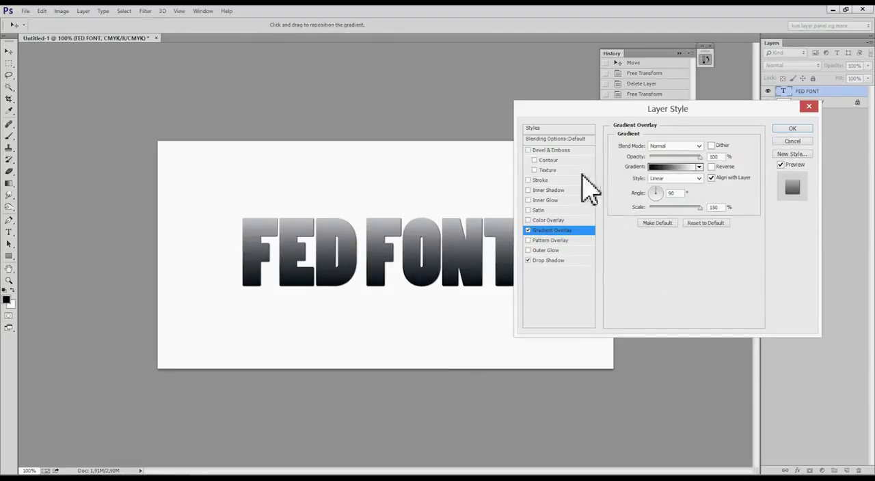
Add an Inner Shadow with a larger size to the FED FONT layer and apply the layer style.
{"action": "left_click", "coordinate": [551, 190]}
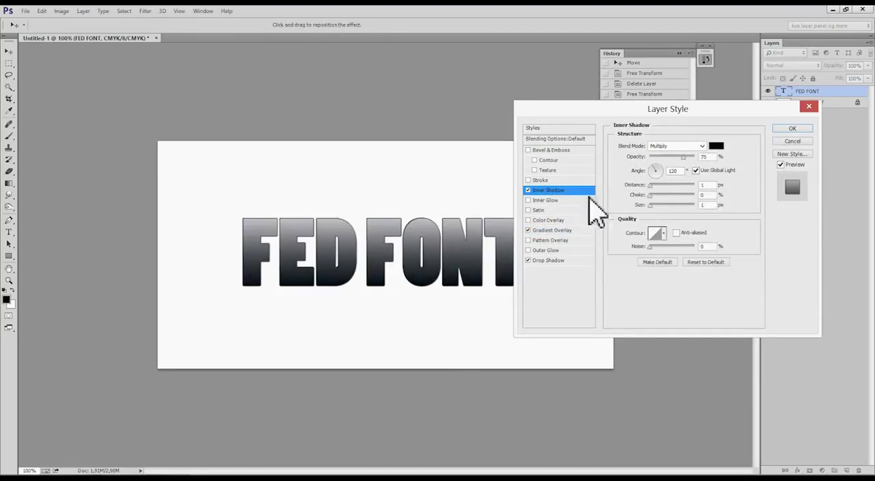
{"action": "left_click_drag", "start_coordinate": [650, 205], "coordinate": [657, 205]}
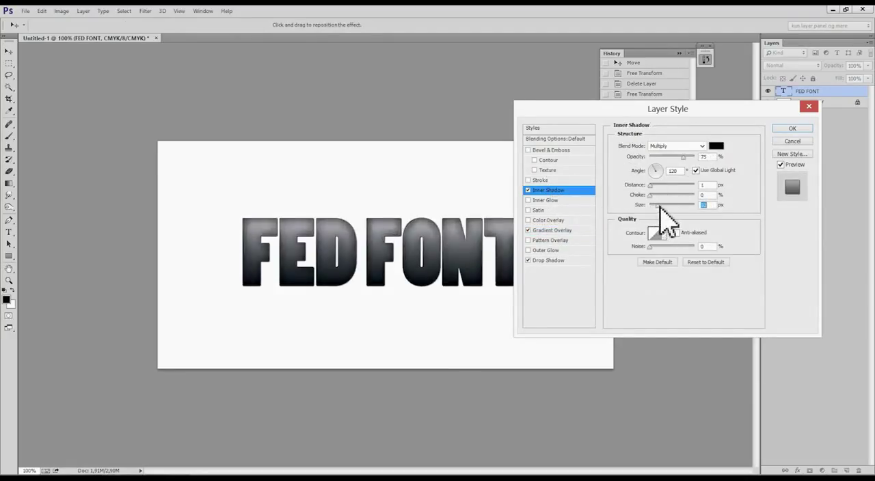
{"action": "left_click", "coordinate": [791, 129]}
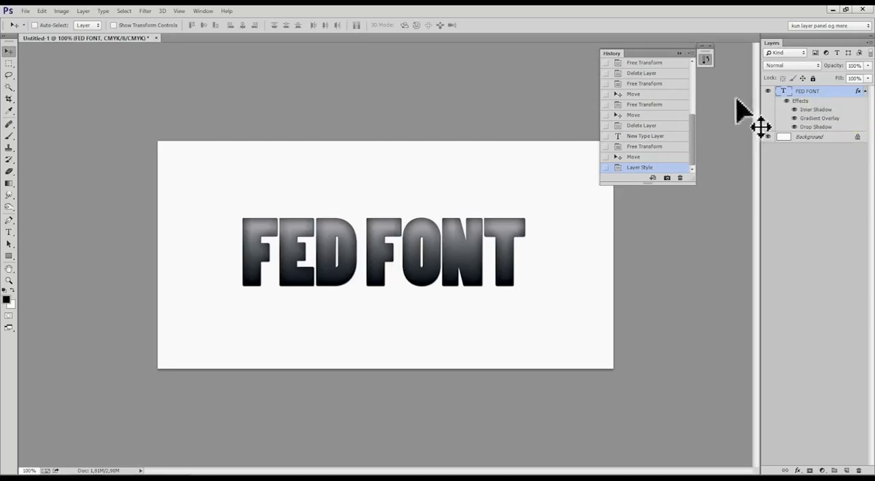
Rasterize the type on the FED FONT layer so it can be edited as pixels.
{"action": "right_click", "coordinate": [812, 91]}
{"action": "left_click", "coordinate": [826, 94]}
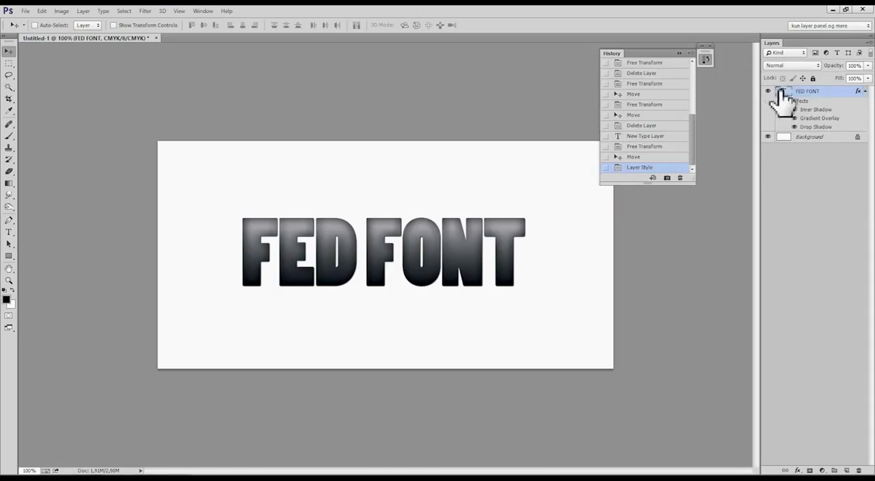
{"action": "right_click", "coordinate": [824, 99]}
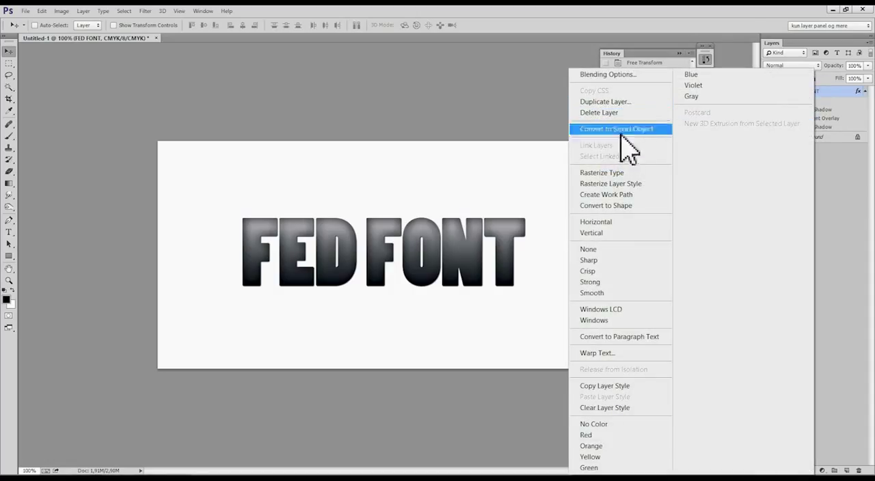
{"action": "left_click", "coordinate": [602, 173]}
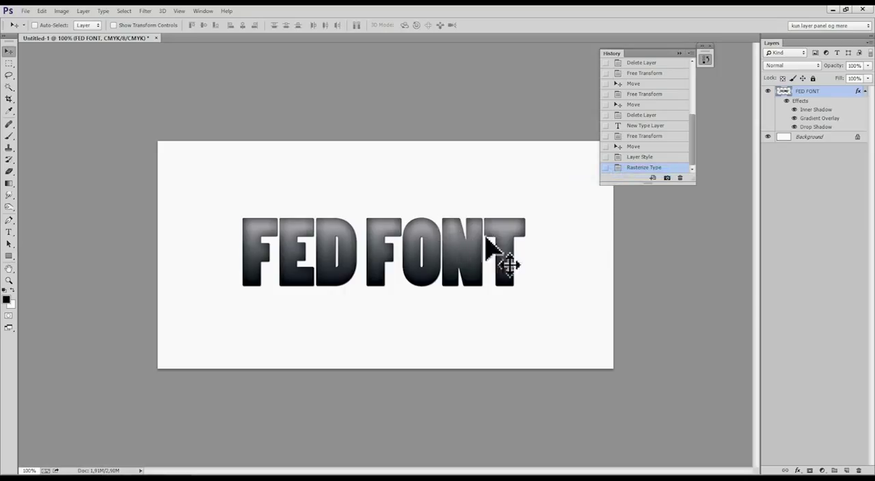
Erase most of the rasterized FED FONT lettering with broad Eraser strokes, leaving only scattered fragments of the letters.
{"action": "key", "text": "e"}
{"action": "left_click_drag", "start_coordinate": [470, 235], "coordinate": [455, 244]}
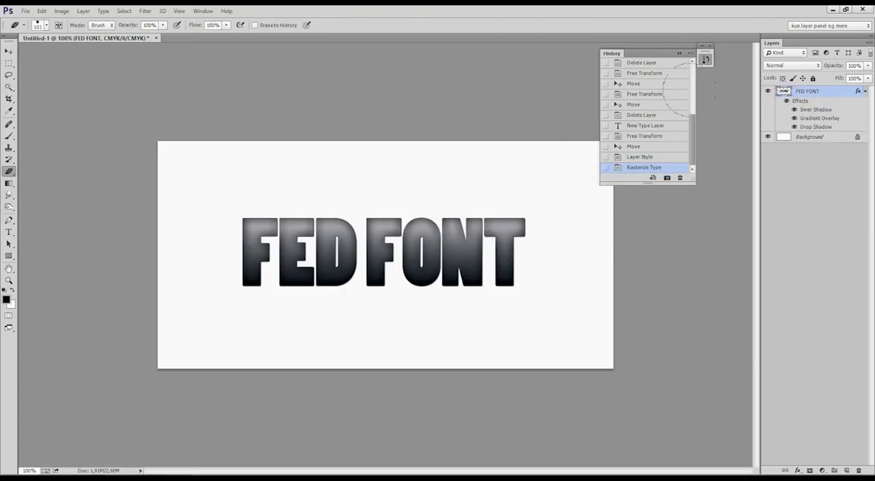
{"action": "mouse_move", "coordinate": [455, 176]}
{"action": "left_mouse_down"}
{"action": "mouse_move", "coordinate": [455, 239]}
{"action": "mouse_move", "coordinate": [414, 254]}
{"action": "left_mouse_up"}
{"action": "mouse_move", "coordinate": [342, 222]}
{"action": "left_mouse_down"}
{"action": "mouse_move", "coordinate": [251, 220]}
{"action": "mouse_move", "coordinate": [197, 233]}
{"action": "mouse_move", "coordinate": [197, 256]}
{"action": "mouse_move", "coordinate": [211, 258]}
{"action": "mouse_move", "coordinate": [225, 174]}
{"action": "left_mouse_up"}
{"action": "left_click_drag", "start_coordinate": [298, 181], "coordinate": [289, 175]}
{"action": "left_click", "coordinate": [289, 169]}
{"action": "left_click_drag", "start_coordinate": [339, 190], "coordinate": [366, 165]}
Paint four black brush dots on the FED FONT layer, three along the canvas's upper part and one near its lower-right corner.
{"action": "key", "text": "b"}
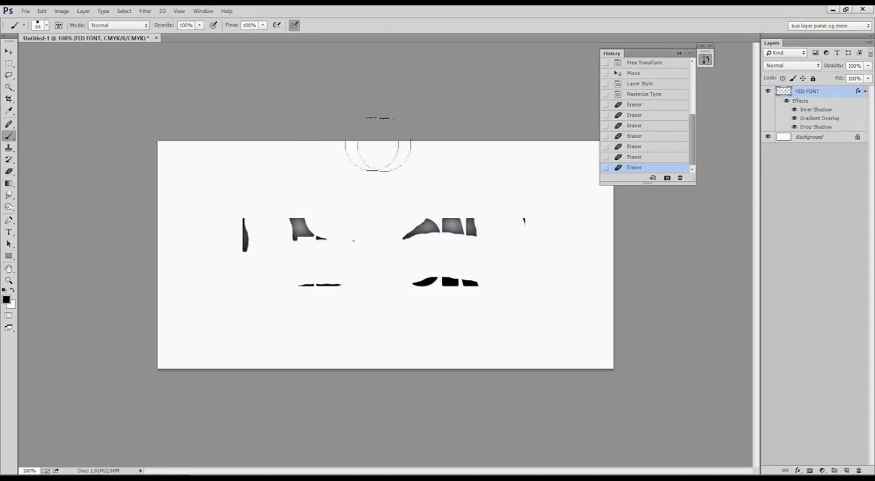
{"action": "left_click", "coordinate": [425, 174]}
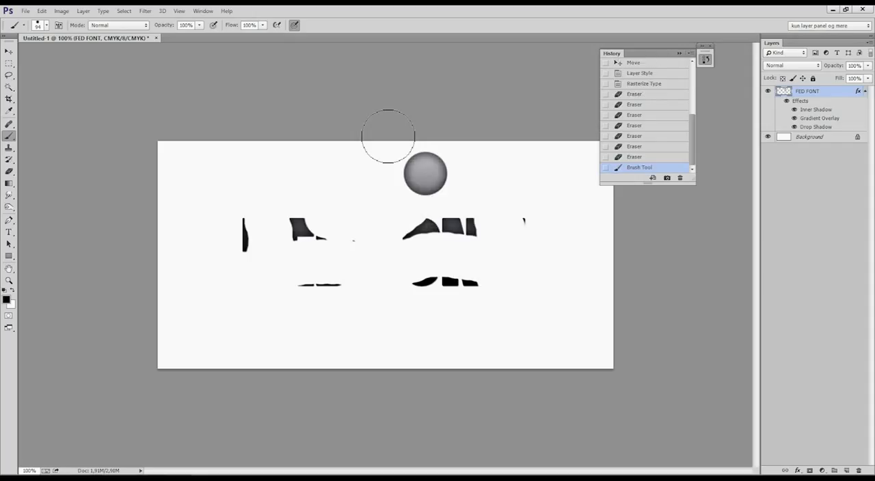
{"action": "left_click", "coordinate": [545, 329]}
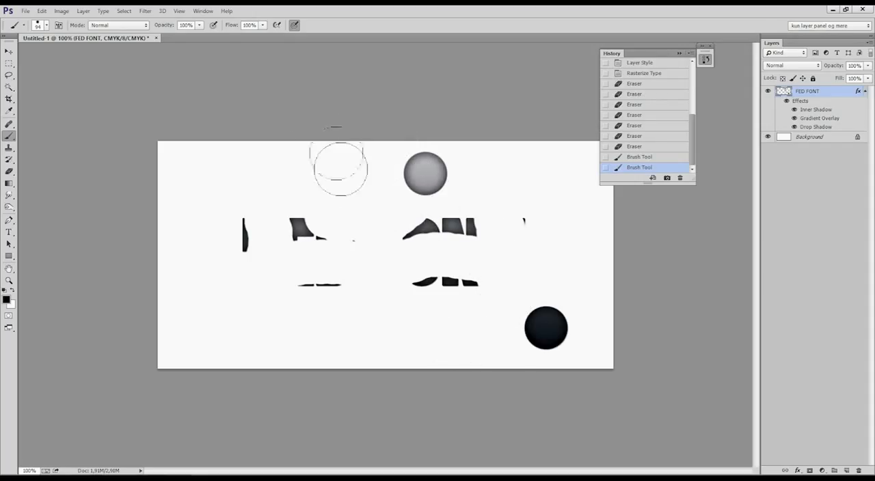
{"action": "left_click", "coordinate": [312, 154]}
{"action": "left_click", "coordinate": [180, 158]}
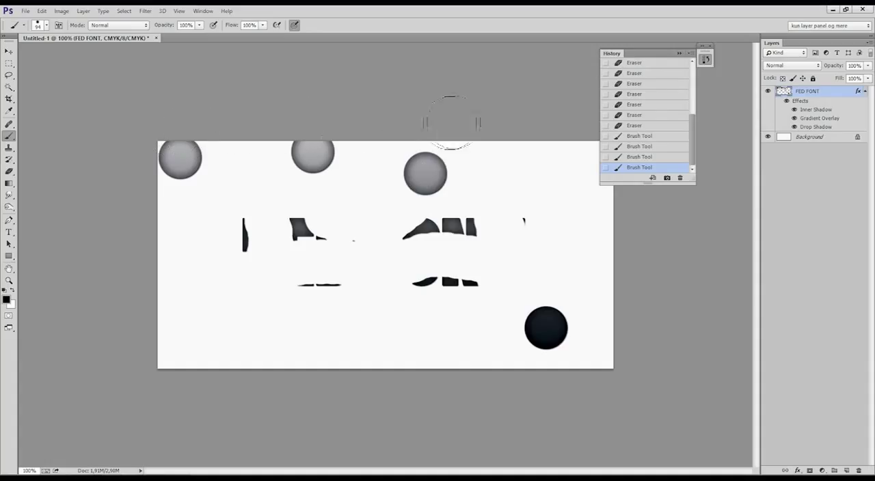
{"action": "key", "text": "ctrl+alt+shift+m"}
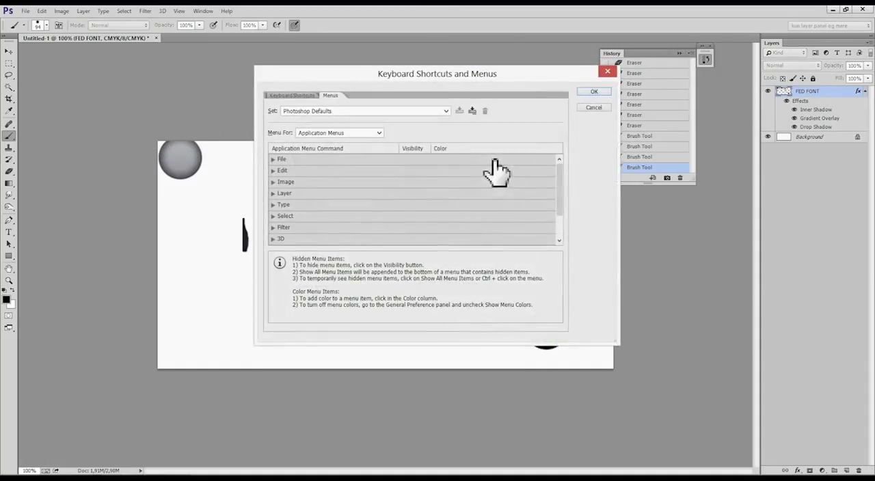
{"action": "left_click", "coordinate": [592, 108]}
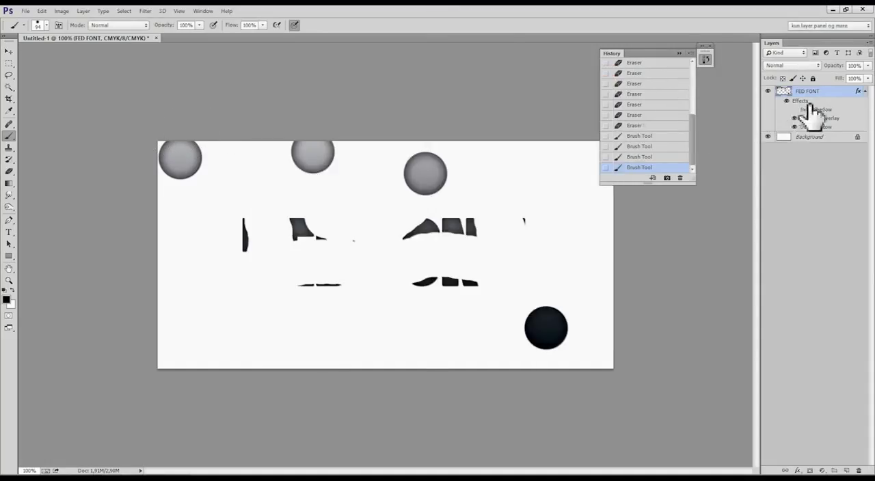
Disable the FED FONT layer's Inner Shadow and all its effects, and enable them all again.
{"action": "left_click", "coordinate": [794, 110]}
{"action": "left_click", "coordinate": [786, 100]}
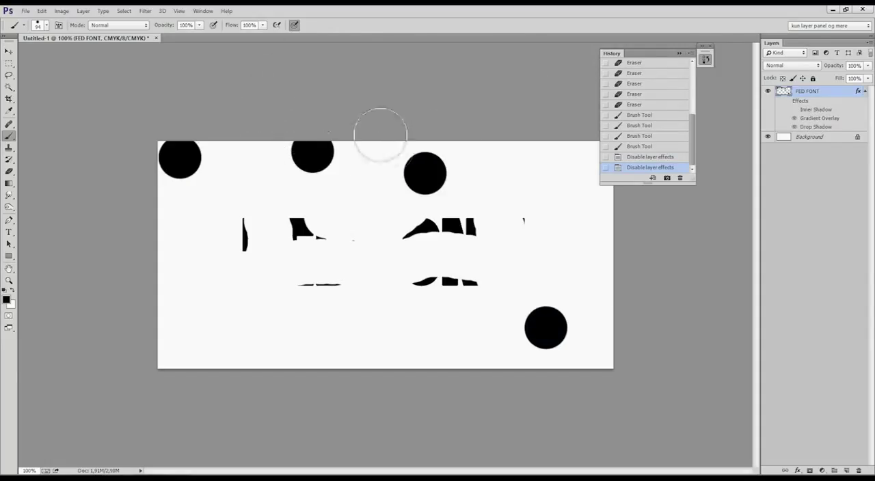
{"action": "left_click", "coordinate": [786, 101]}
{"action": "left_click", "coordinate": [794, 110]}
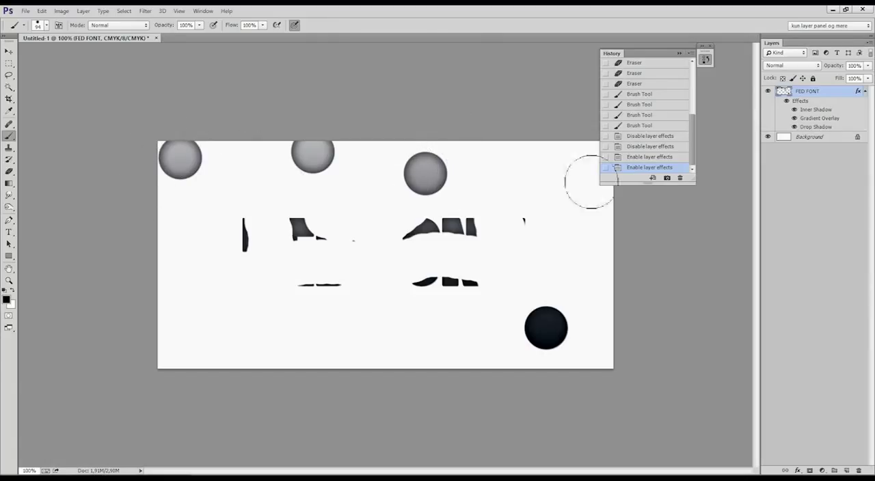
Delete the FED FONT layer and paste the copied skyscraper photo as a new layer.
{"action": "key", "text": "Delete"}
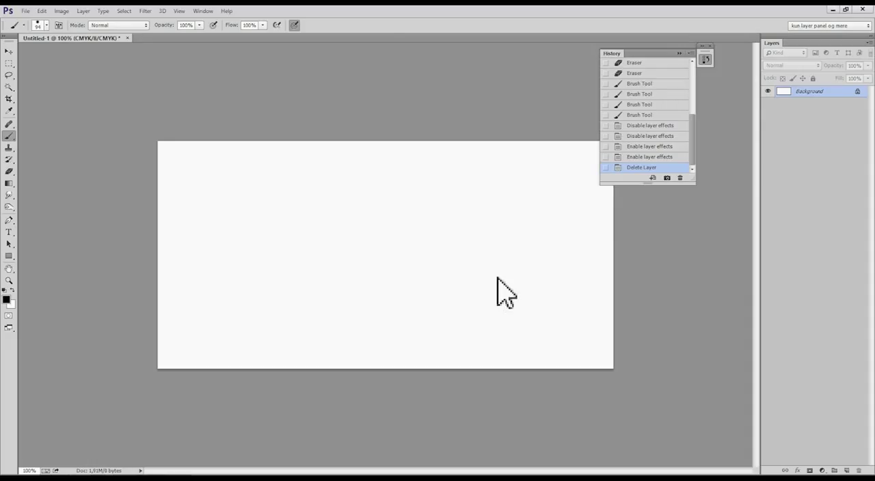
{"action": "key", "text": "ctrl+v"}
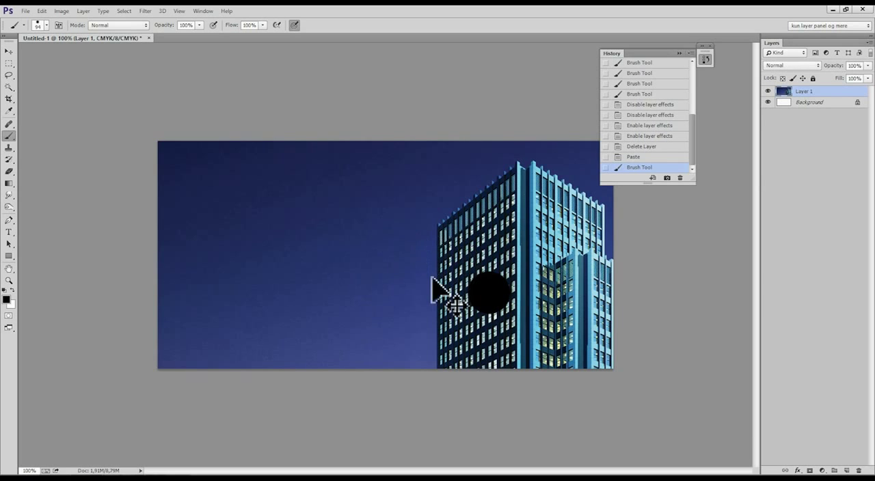
Scale the skyscraper photo down with Free Transform and position it so it fills the canvas.
{"action": "key", "text": "ctrl+t"}
{"action": "key", "text": "ctrl+0"}
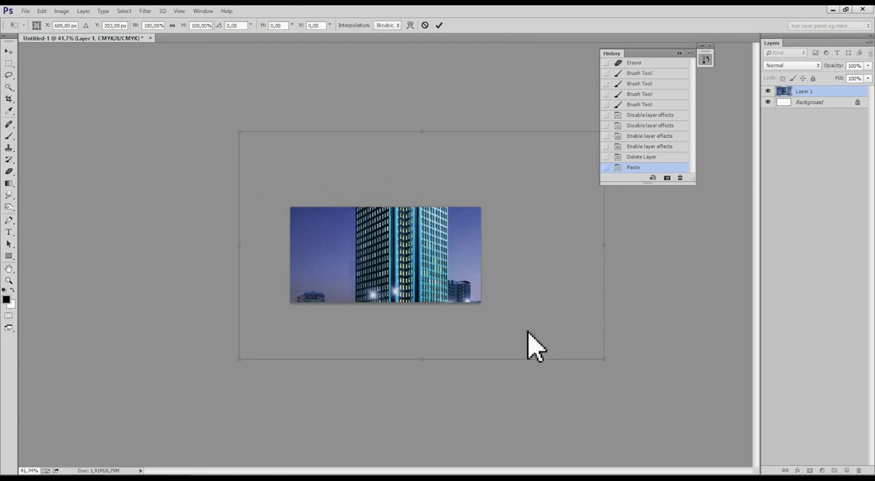
{"action": "left_click_drag", "start_coordinate": [607, 363], "coordinate": [419, 243]}
{"action": "left_click_drag", "start_coordinate": [377, 185], "coordinate": [425, 234]}
{"action": "mouse_move", "coordinate": [475, 302]}
{"action": "left_mouse_down"}
{"action": "mouse_move", "coordinate": [495, 306]}
{"action": "mouse_move", "coordinate": [467, 299]}
{"action": "left_mouse_up"}
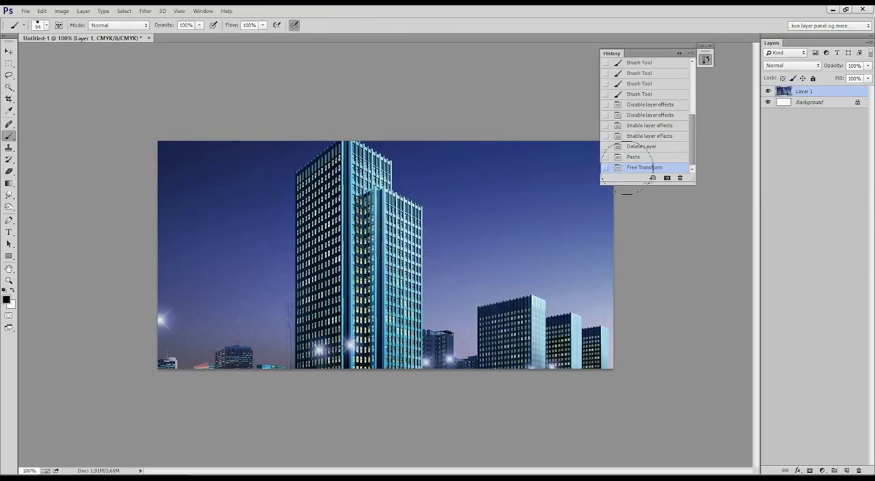
{"action": "key", "text": "v"}
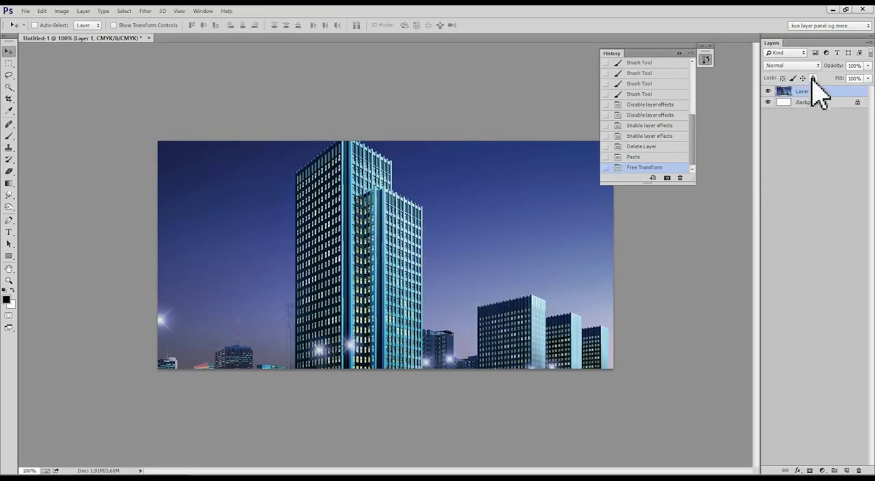
{"action": "left_click", "coordinate": [811, 67]}
{"action": "left_click", "coordinate": [812, 68]}
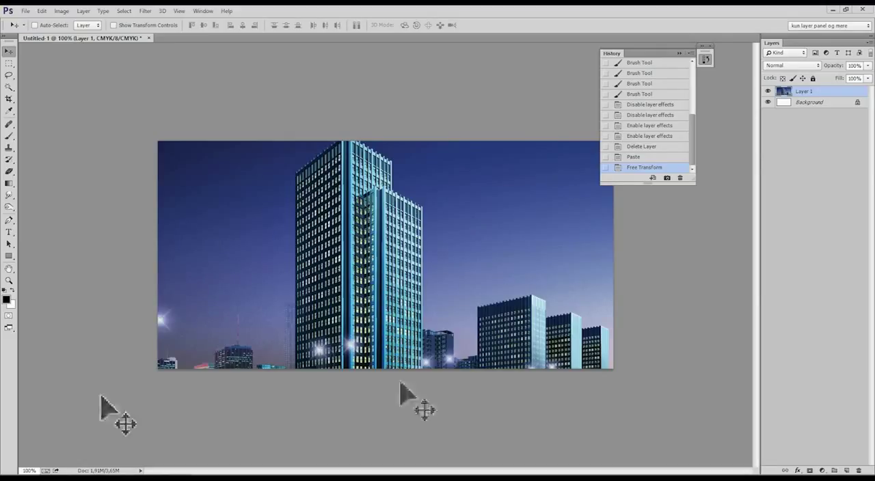
Paste the cloud photo as a new layer and scale it down with Free Transform over the city skyline.
{"action": "key", "text": "ctrl+v"}
{"action": "key", "text": "ctrl+t"}
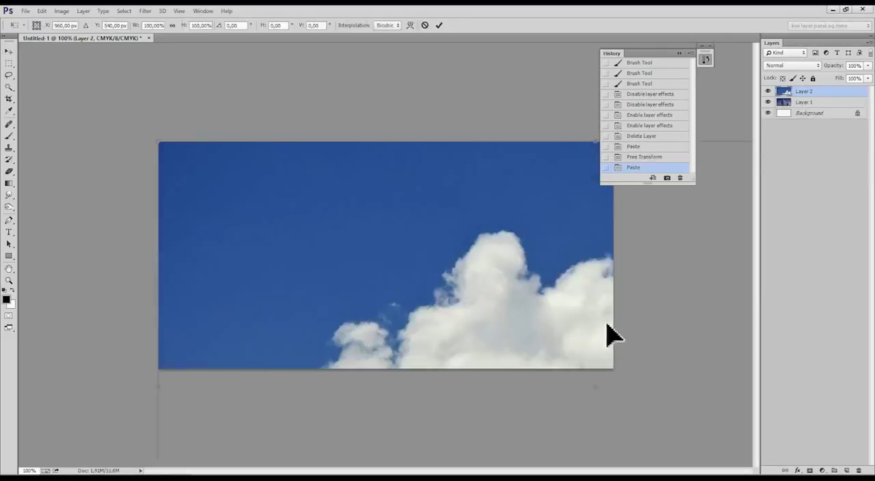
{"action": "scroll", "coordinate": [605, 322], "scroll_direction": "down", "scroll_amount": 5}
{"action": "left_click_drag", "start_coordinate": [551, 373], "coordinate": [518, 330]}
{"action": "left_click_drag", "start_coordinate": [618, 367], "coordinate": [459, 263]}
{"action": "key", "text": "Return"}
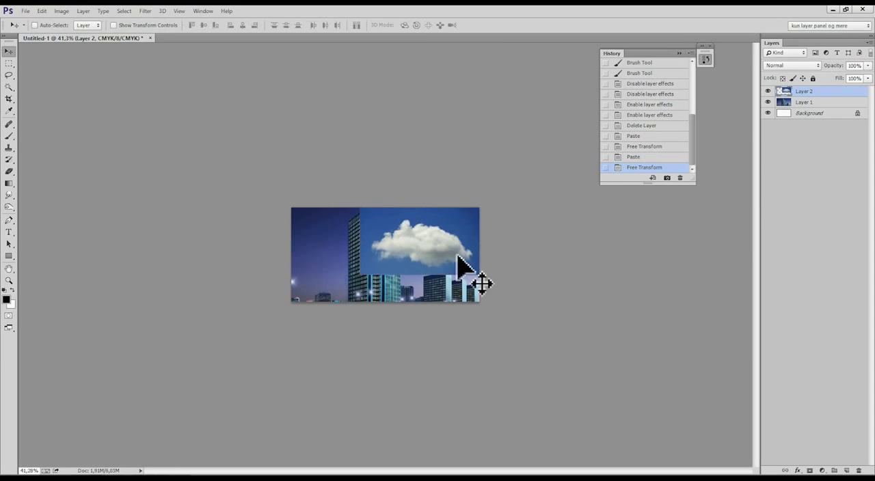
Shrink the cloud photo further with Free Transform and place it in the sky to the right of the tall tower.
{"action": "scroll", "coordinate": [469, 283], "scroll_direction": "up", "scroll_amount": 5}
{"action": "left_click_drag", "start_coordinate": [403, 263], "coordinate": [397, 262]}
{"action": "key", "text": "ctrl+t"}
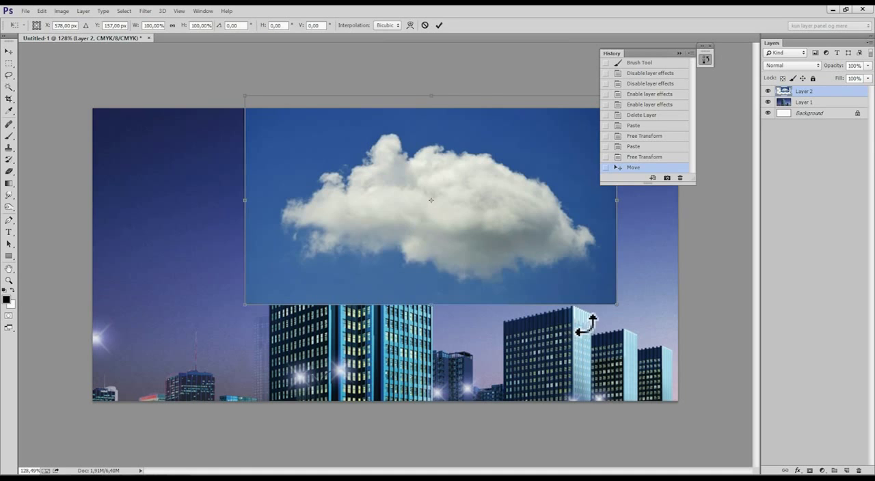
{"action": "left_click_drag", "start_coordinate": [617, 306], "coordinate": [594, 220]}
{"action": "key", "text": "Return"}
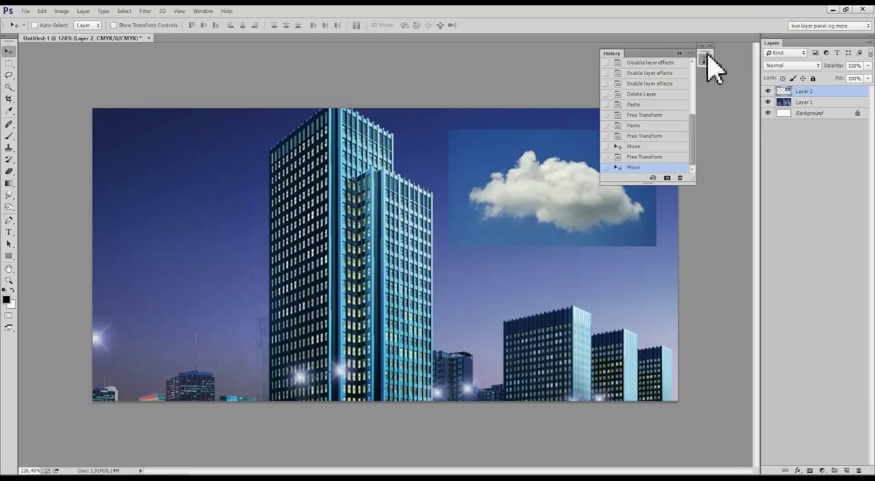
With the history collapsed, set the cloud layer's blend mode to Screen and move the cloud over the tower and back to the sky.
{"action": "left_click", "coordinate": [680, 52]}
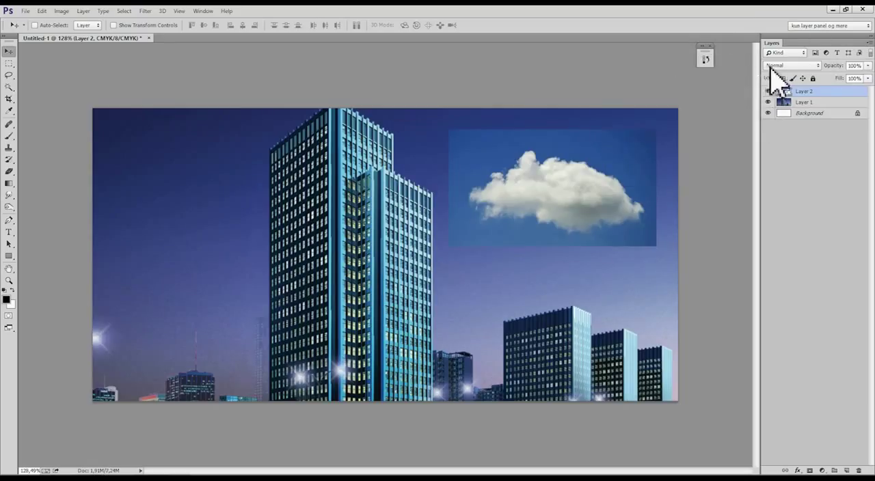
{"action": "left_click", "coordinate": [776, 66]}
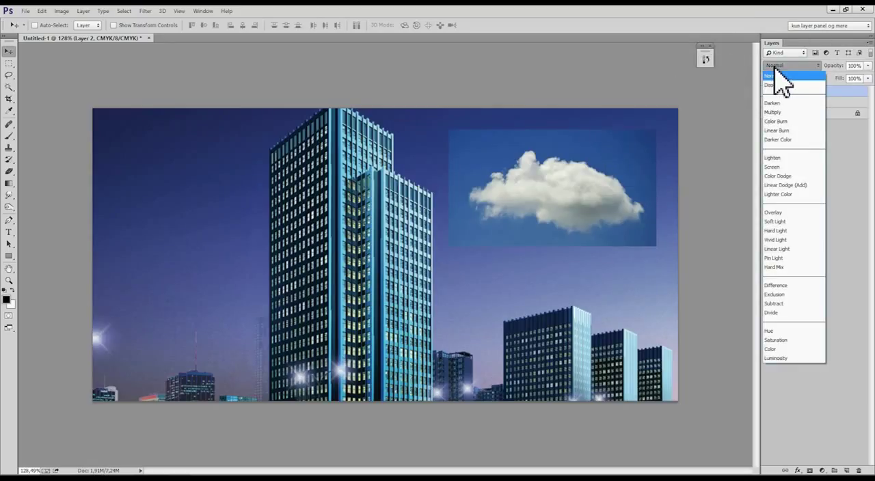
{"action": "left_click", "coordinate": [788, 166]}
{"action": "left_click_drag", "start_coordinate": [625, 198], "coordinate": [570, 251]}
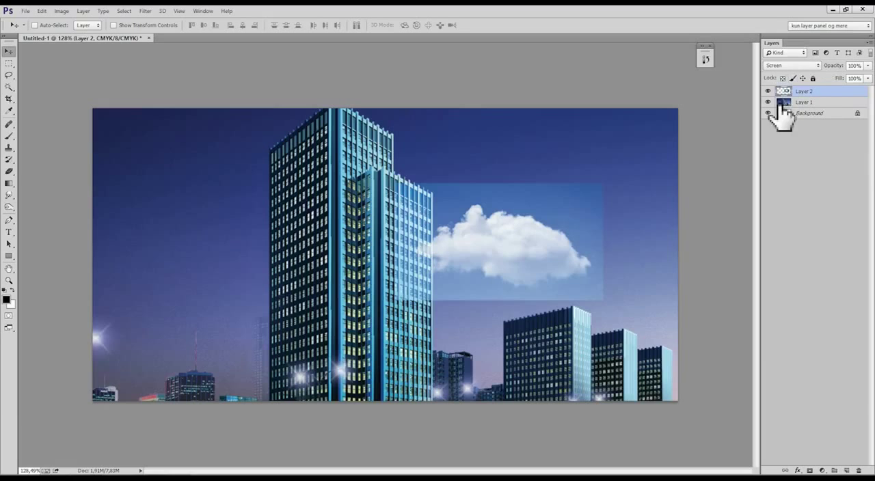
{"action": "left_click_drag", "start_coordinate": [578, 224], "coordinate": [617, 181]}
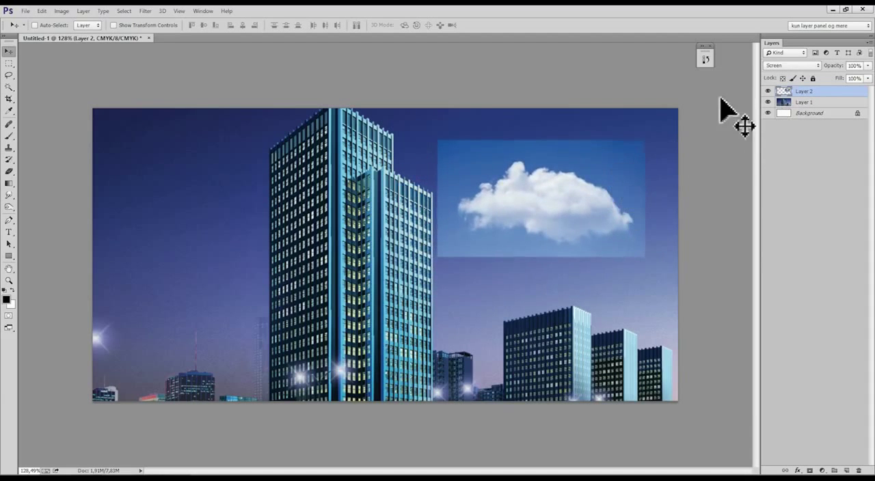
Try the Lighten, Soft Light and Overlay blend modes on the cloud layer.
{"action": "left_click", "coordinate": [789, 65]}
{"action": "left_click", "coordinate": [772, 158]}
{"action": "left_click_drag", "start_coordinate": [570, 205], "coordinate": [557, 217]}
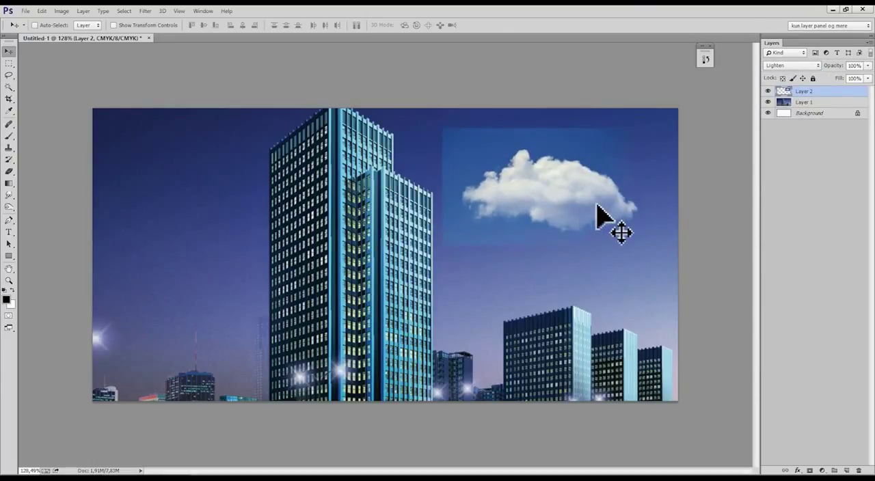
{"action": "left_click", "coordinate": [793, 66]}
{"action": "left_click", "coordinate": [787, 222]}
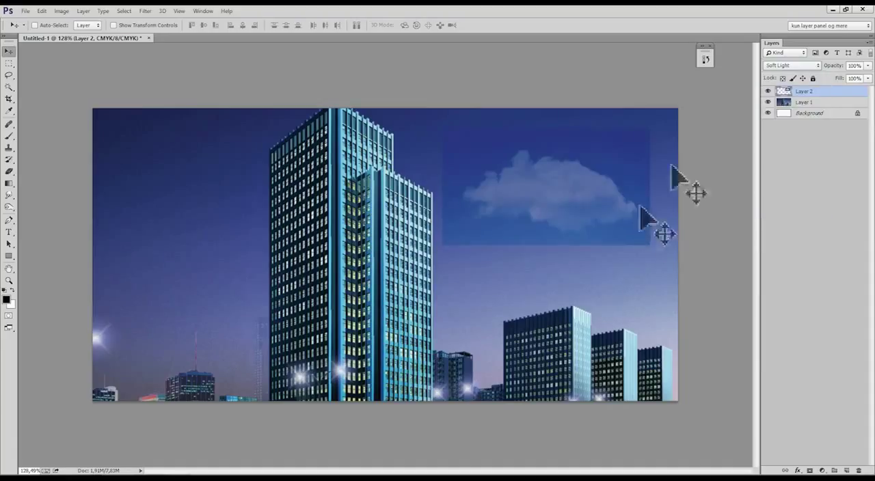
{"action": "left_click", "coordinate": [792, 66]}
{"action": "left_click", "coordinate": [785, 214]}
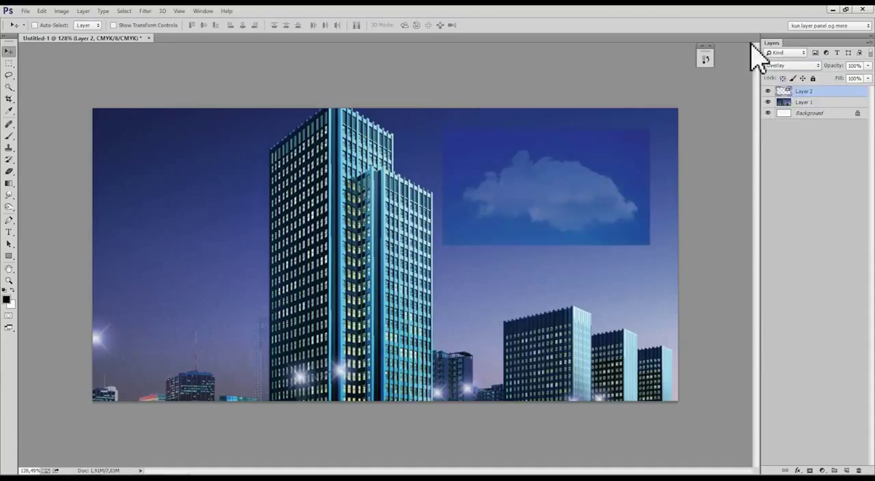
Try the Multiply blend mode on the cloud layer and reposition the cloud slightly higher in the sky.
{"action": "left_click", "coordinate": [793, 66]}
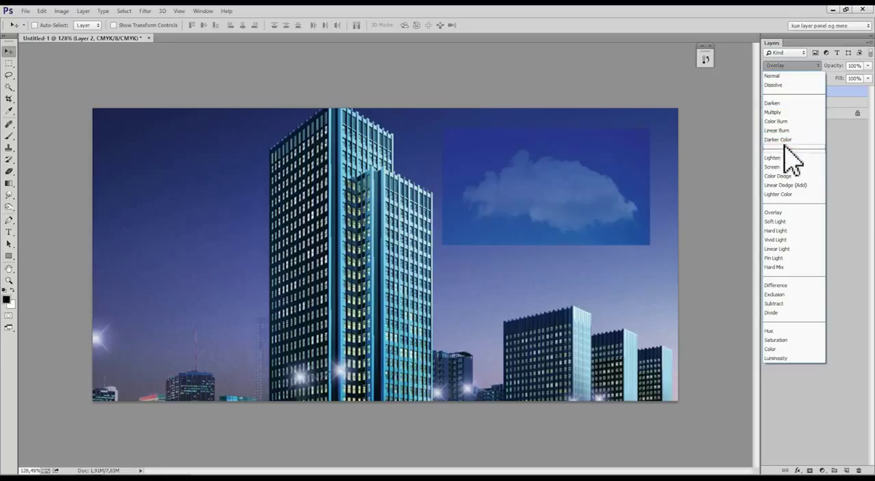
{"action": "left_click", "coordinate": [801, 115]}
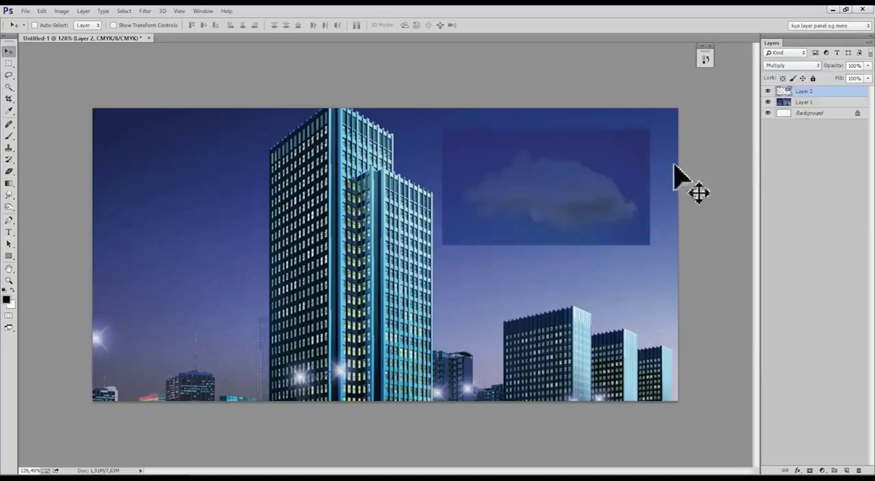
{"action": "left_click_drag", "start_coordinate": [656, 184], "coordinate": [630, 195]}
{"action": "left_click_drag", "start_coordinate": [517, 191], "coordinate": [577, 168]}
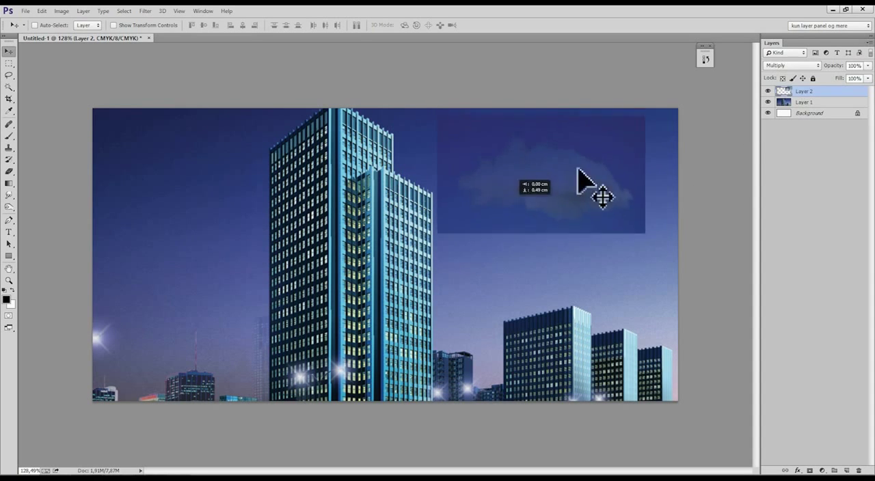
Return the cloud layer to the Screen blend mode and nudge the cloud slightly to the right.
{"action": "left_click", "coordinate": [791, 65]}
{"action": "left_click", "coordinate": [776, 169]}
{"action": "left_click_drag", "start_coordinate": [494, 206], "coordinate": [498, 207]}
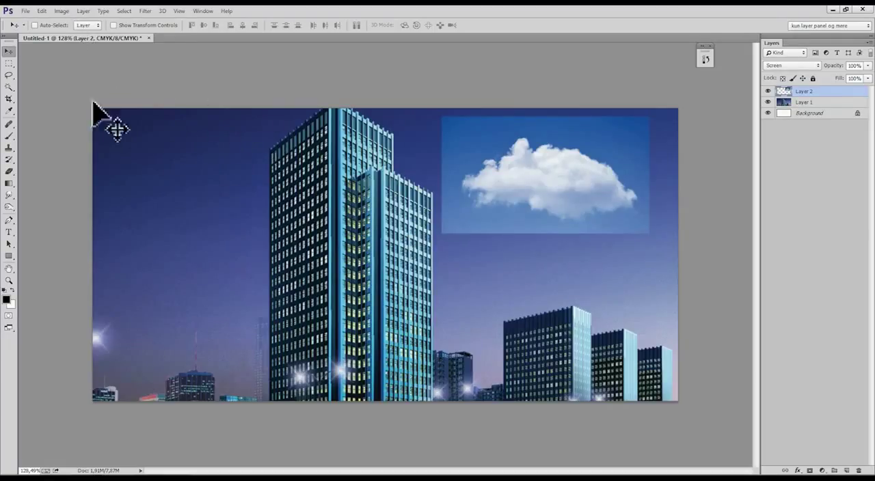
Apply Levels to the cloud layer with shadow input 68 and midtones 0.54, and nudge the cloud slightly in the sky.
{"action": "left_click", "coordinate": [60, 11]}
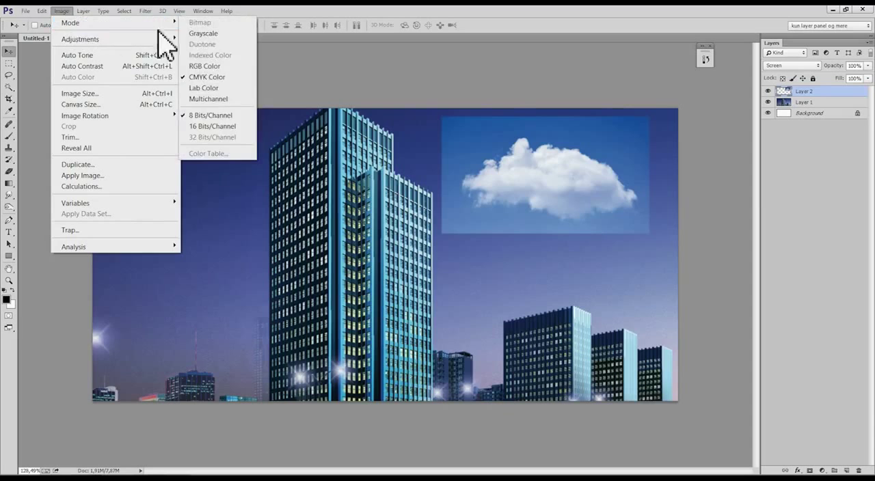
{"action": "mouse_move", "coordinate": [168, 39]}
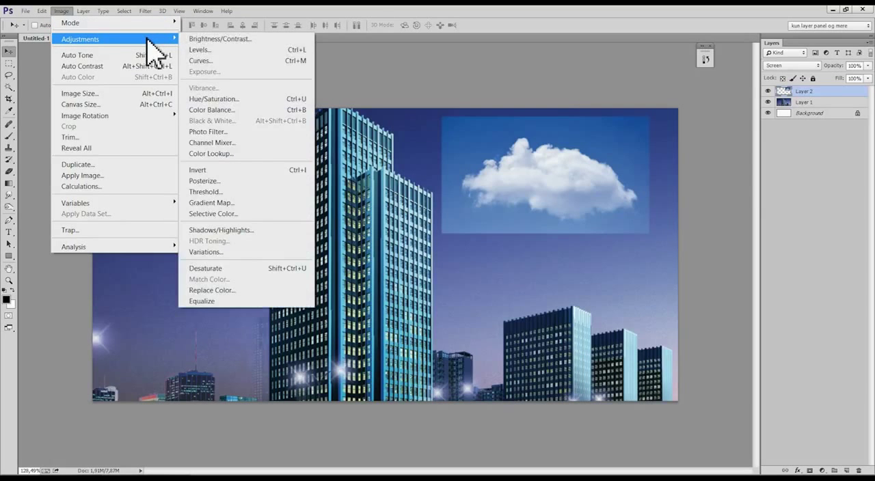
{"action": "left_click", "coordinate": [199, 50]}
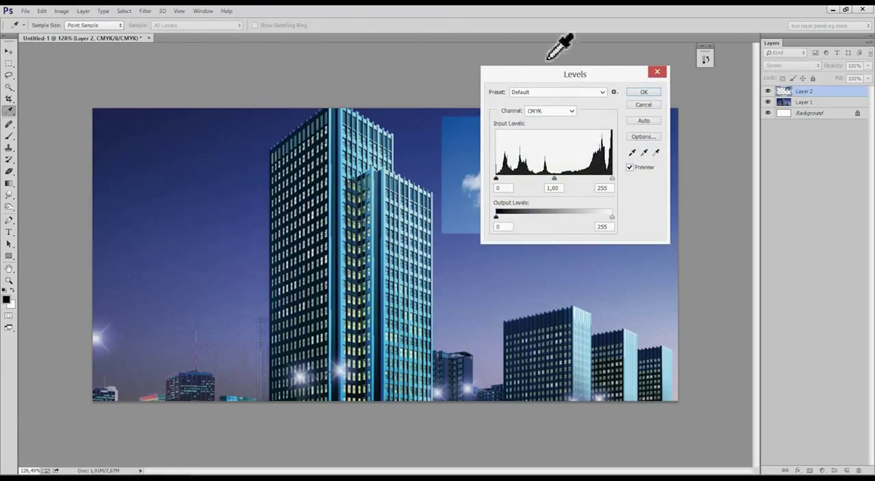
{"action": "left_click_drag", "start_coordinate": [557, 77], "coordinate": [205, 90]}
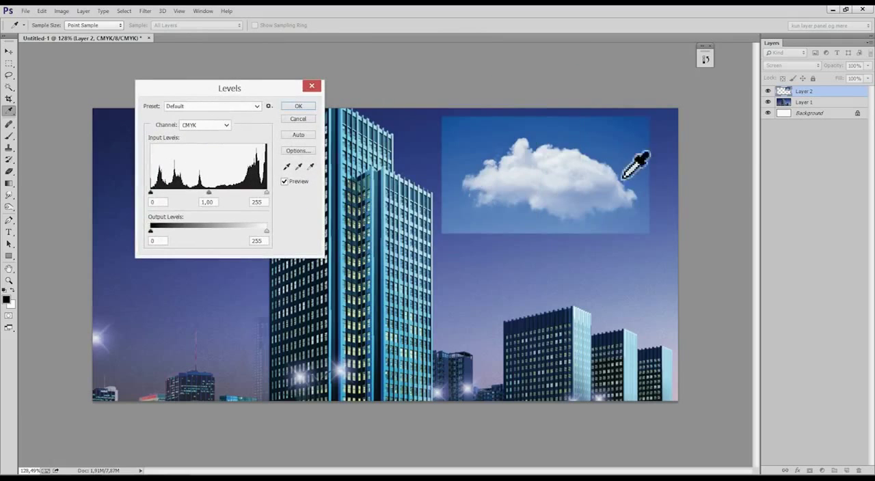
{"action": "left_click_drag", "start_coordinate": [208, 193], "coordinate": [258, 194]}
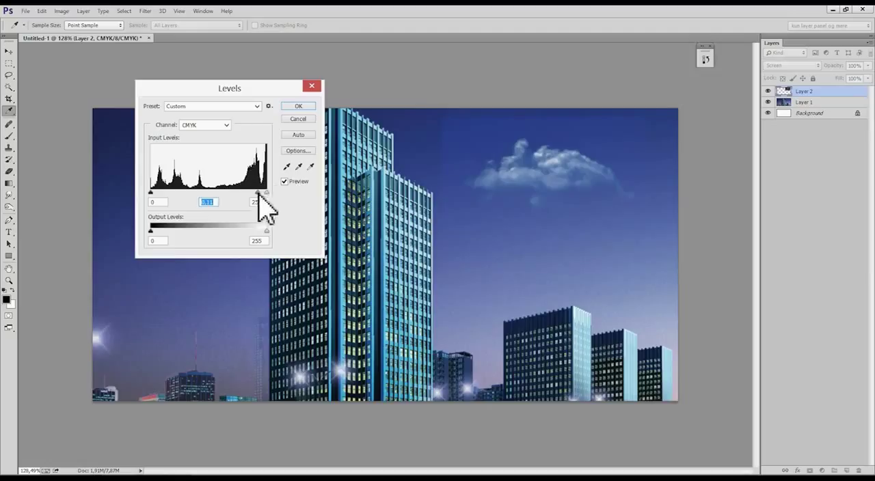
{"action": "left_click_drag", "start_coordinate": [151, 193], "coordinate": [181, 193]}
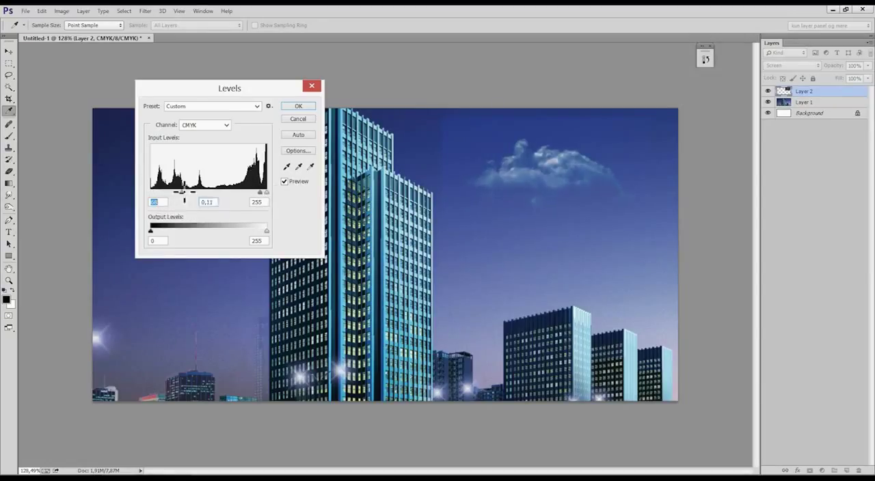
{"action": "left_click_drag", "start_coordinate": [263, 193], "coordinate": [239, 193]}
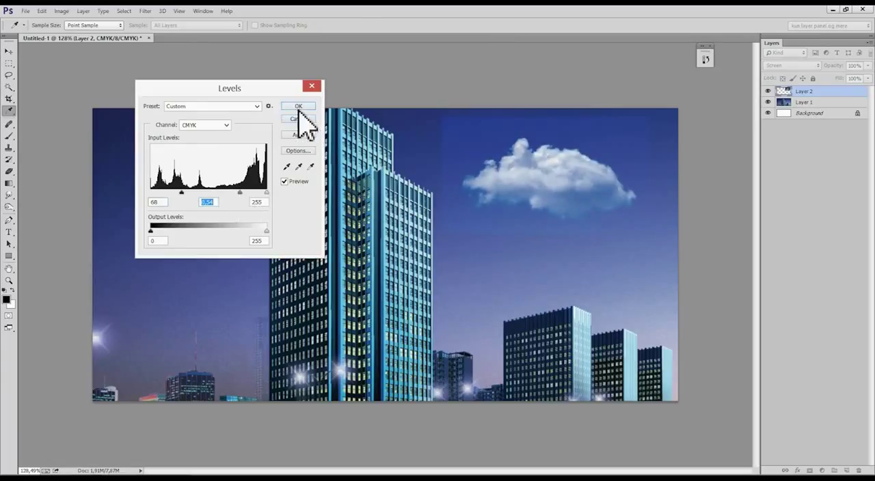
{"action": "left_click", "coordinate": [298, 110]}
{"action": "key", "text": "v"}
{"action": "left_click_drag", "start_coordinate": [471, 180], "coordinate": [468, 182]}
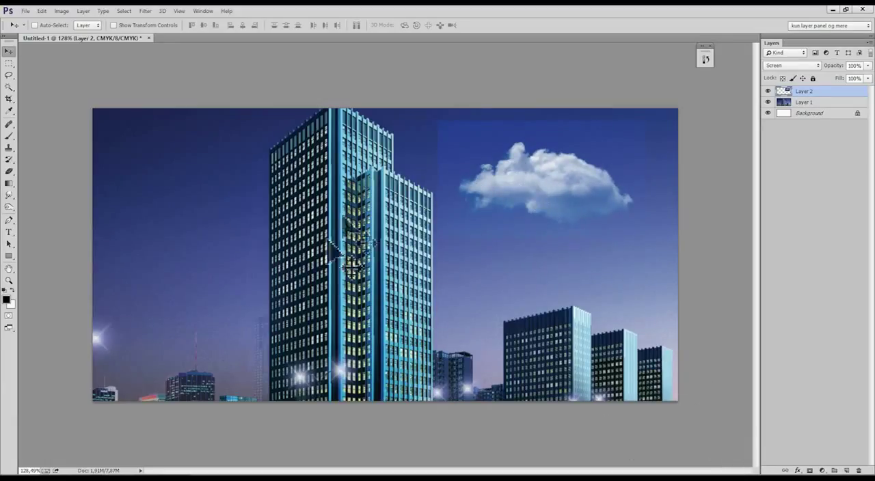
Add a layer mask to the cloud layer and paint black around the cloud with a soft 0% hardness brush to hide the photo's edges.
{"action": "key", "text": "e"}
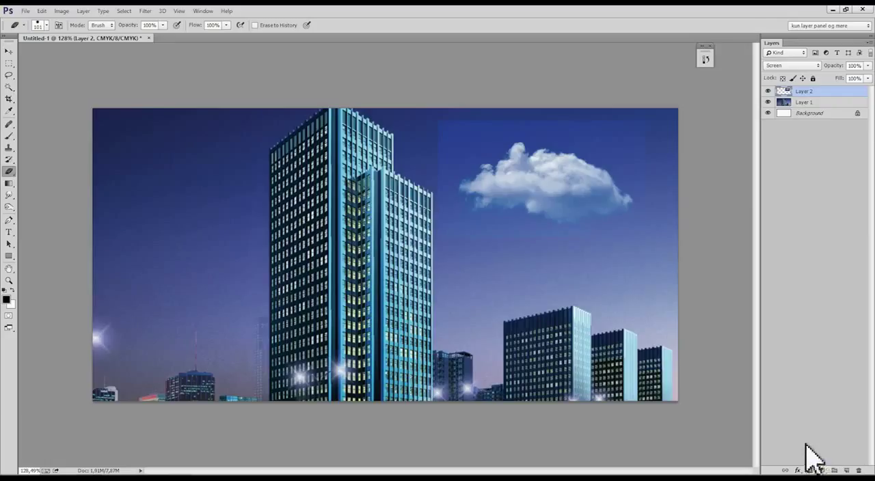
{"action": "left_click", "coordinate": [811, 471]}
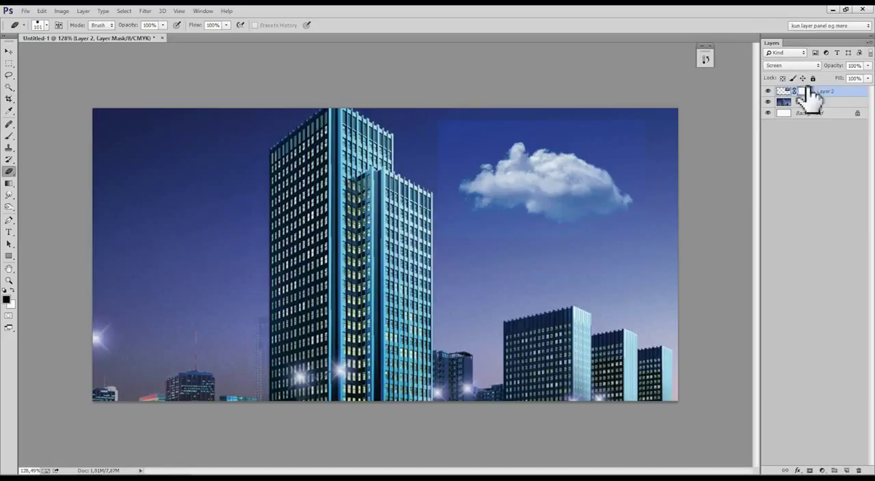
{"action": "key", "text": "b"}
{"action": "right_click", "coordinate": [191, 170]}
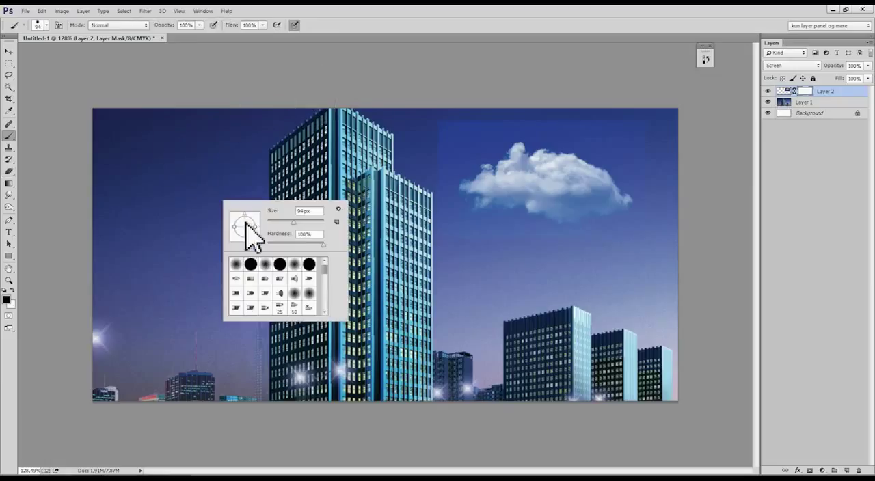
{"action": "left_click", "coordinate": [265, 264]}
{"action": "left_click_drag", "start_coordinate": [200, 218], "coordinate": [221, 224]}
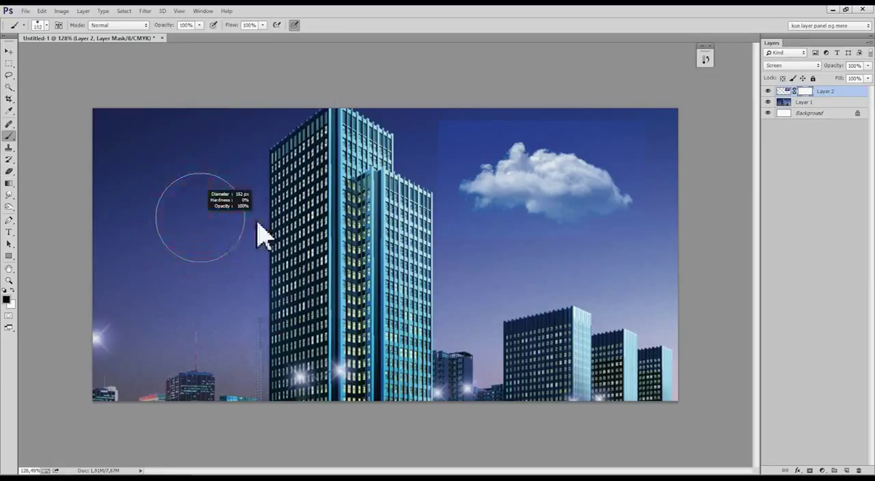
{"action": "left_click_drag", "start_coordinate": [422, 161], "coordinate": [406, 166]}
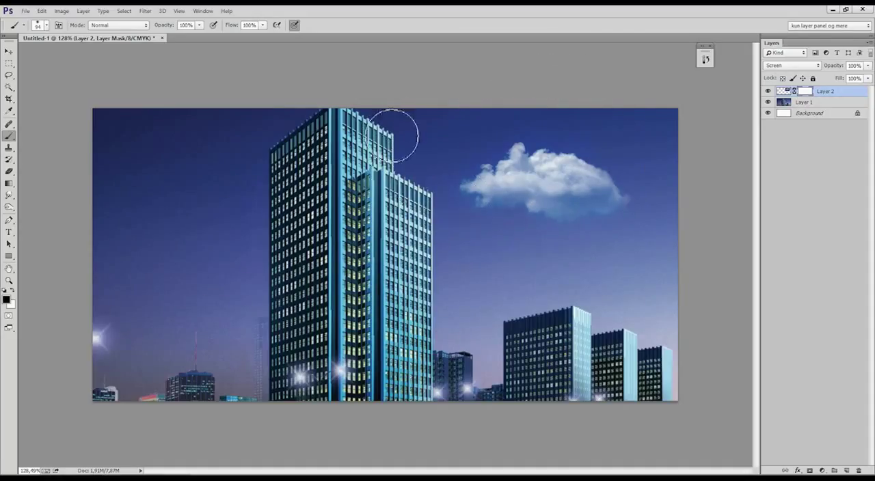
Move the masked cloud slightly higher in the sky beside the tower.
{"action": "left_click", "coordinate": [9, 51]}
{"action": "left_click_drag", "start_coordinate": [572, 303], "coordinate": [574, 280]}
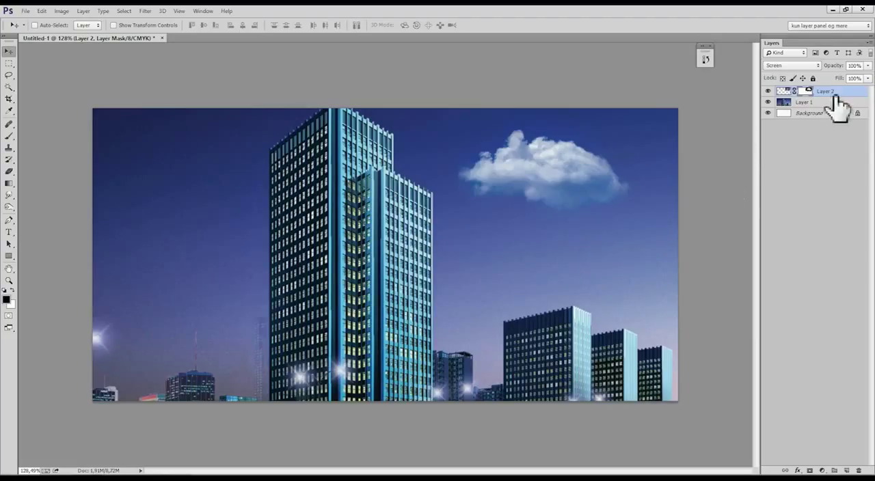
{"action": "left_click_drag", "start_coordinate": [560, 201], "coordinate": [539, 206]}
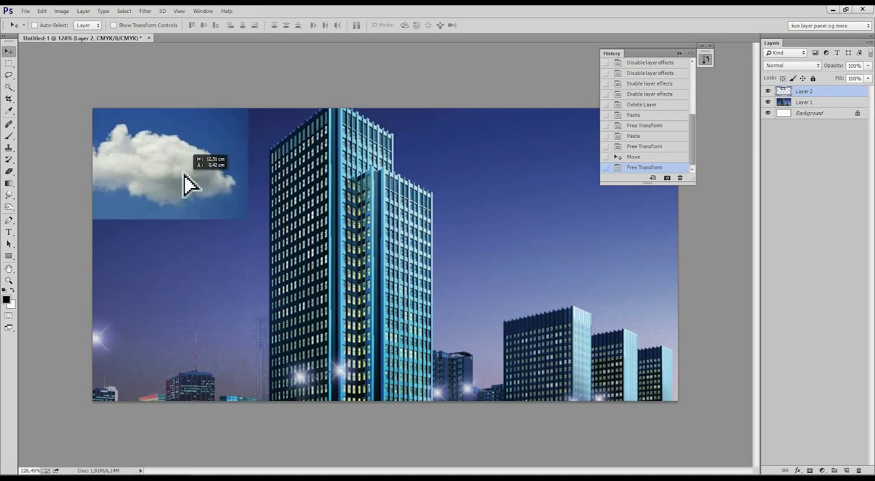
Move the cloud photo into the sky beside the tower, set its blend mode to Screen and test its position over the building.
{"action": "left_click_drag", "start_coordinate": [184, 174], "coordinate": [595, 216]}
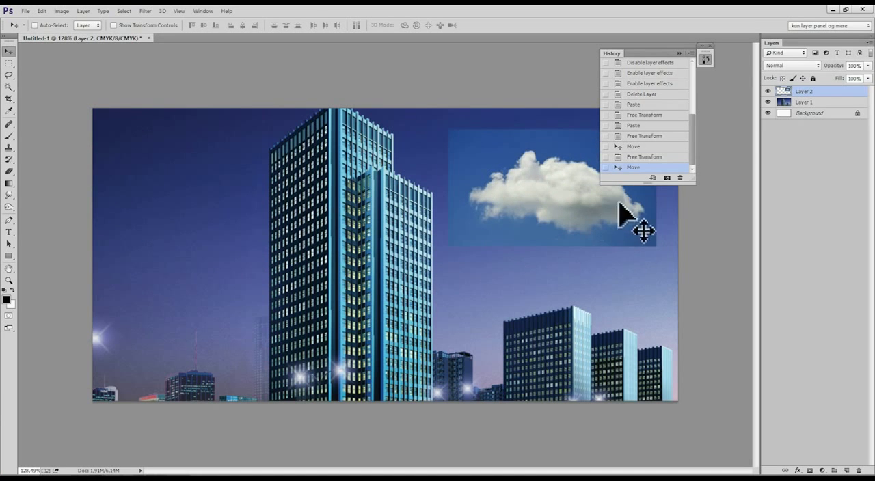
{"action": "left_click", "coordinate": [678, 53]}
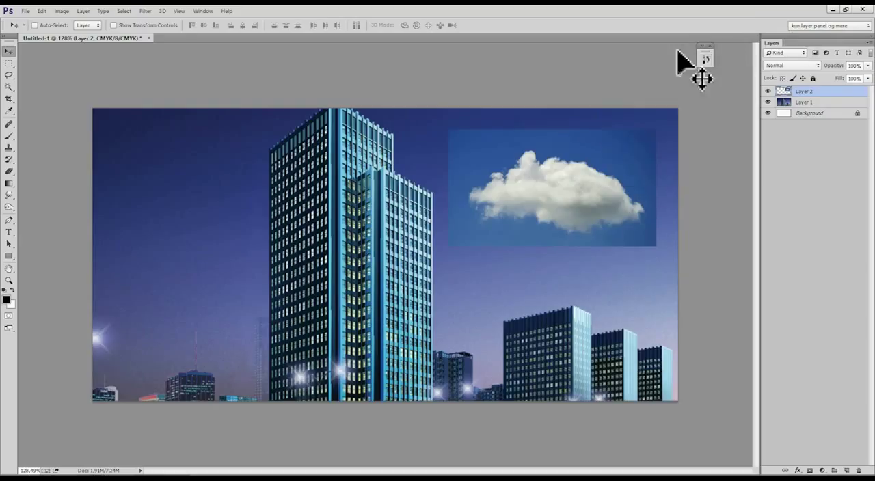
{"action": "left_click", "coordinate": [777, 65]}
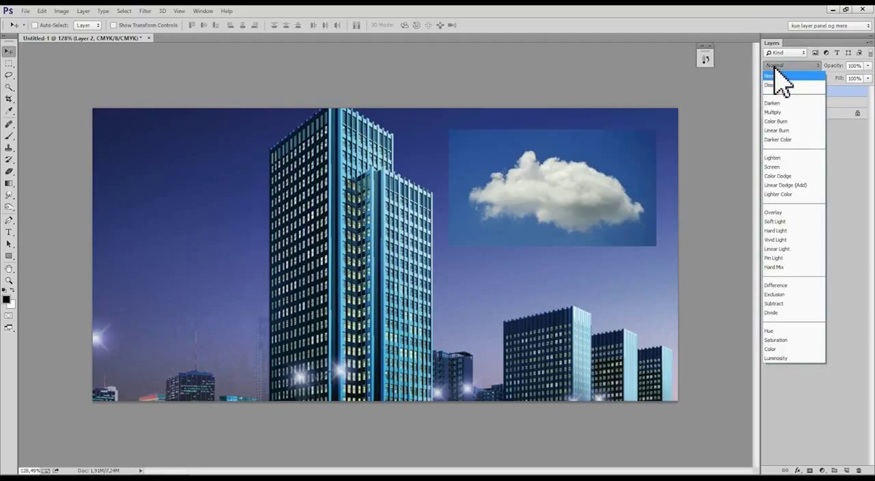
{"action": "left_click", "coordinate": [789, 168]}
{"action": "left_click_drag", "start_coordinate": [625, 209], "coordinate": [568, 251]}
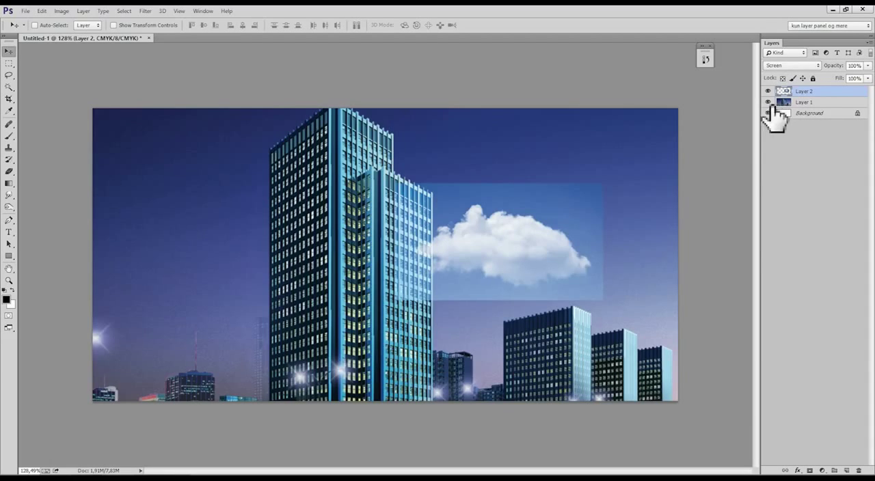
{"action": "left_click_drag", "start_coordinate": [593, 224], "coordinate": [625, 192]}
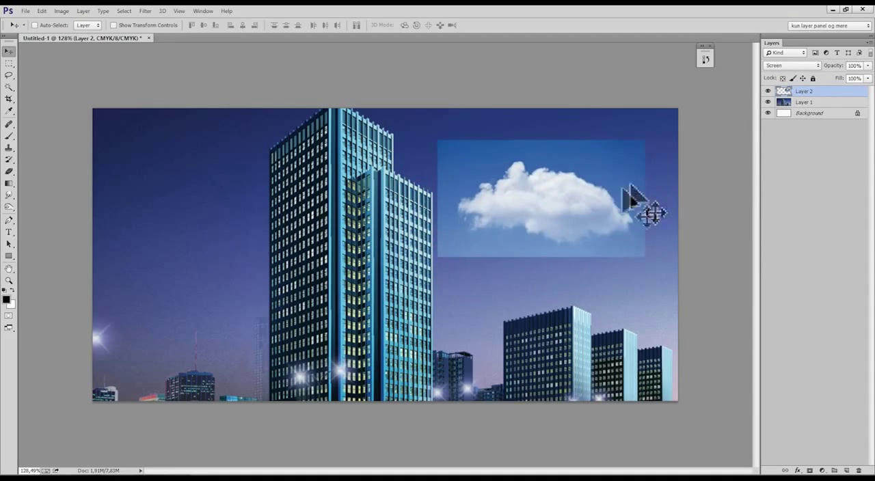
{"action": "left_click_drag", "start_coordinate": [660, 225], "coordinate": [676, 211]}
Try the Lighten, Soft Light and Overlay blend modes on the cloud layer.
{"action": "left_click", "coordinate": [792, 66]}
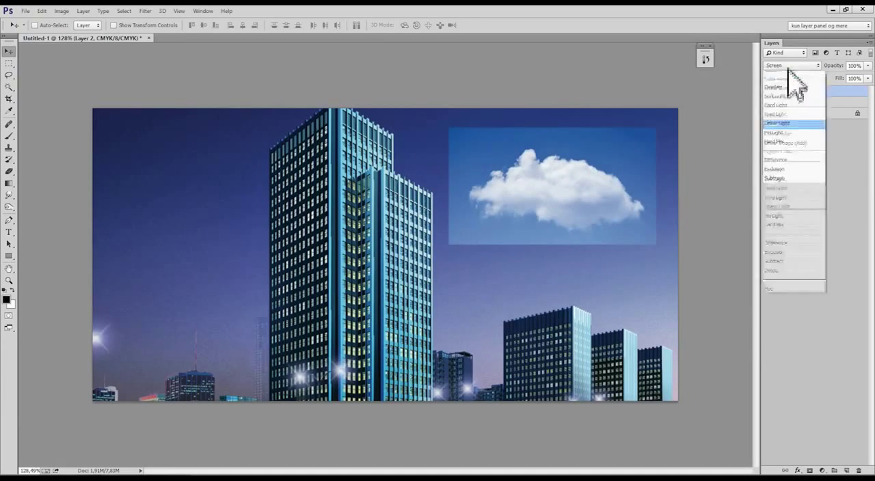
{"action": "left_click", "coordinate": [776, 158]}
{"action": "left_click_drag", "start_coordinate": [578, 213], "coordinate": [557, 213]}
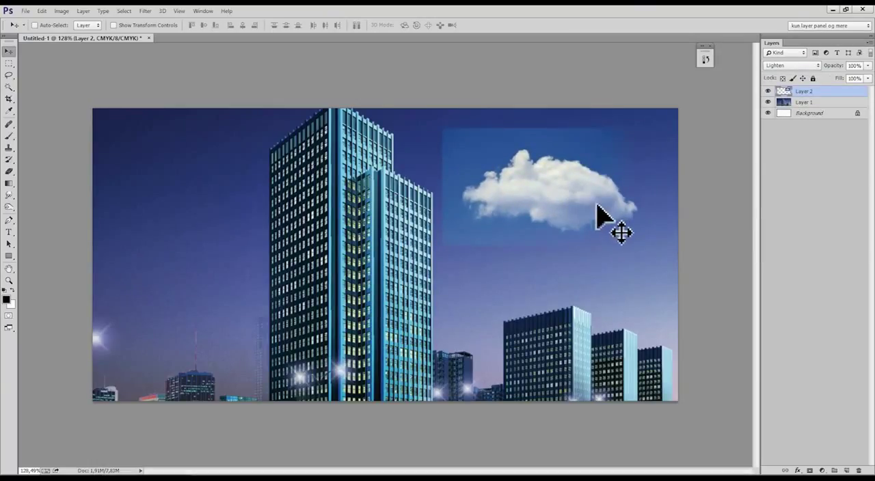
{"action": "left_click", "coordinate": [790, 67]}
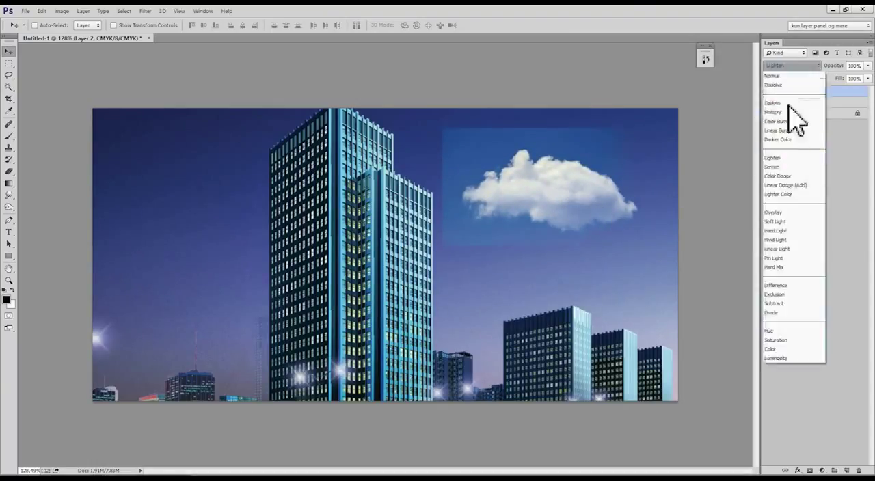
{"action": "left_click", "coordinate": [786, 222]}
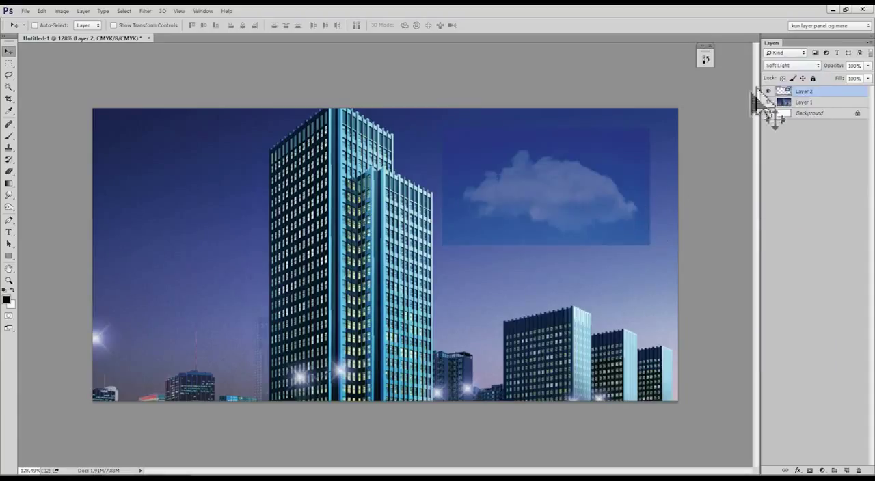
{"action": "left_click", "coordinate": [790, 64]}
{"action": "left_click", "coordinate": [776, 215]}
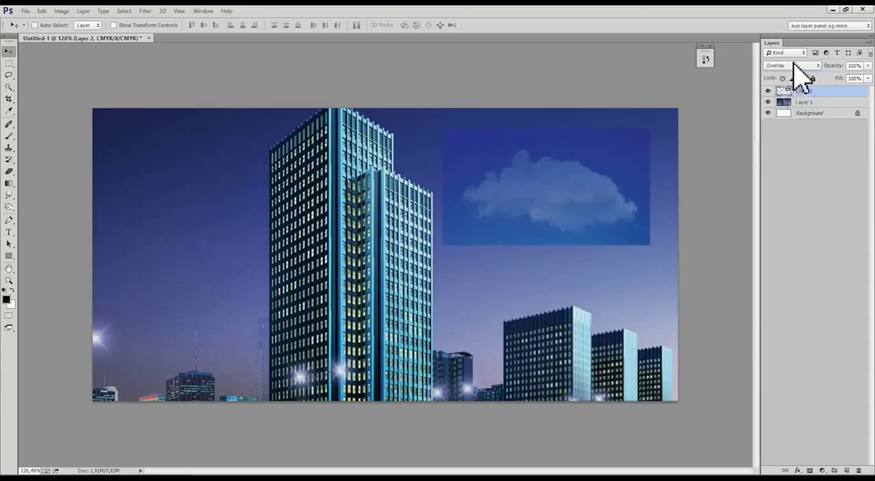
Try Multiply on the cloud layer while repositioning the cloud slightly higher, and return its blend mode to Screen.
{"action": "left_click", "coordinate": [791, 65]}
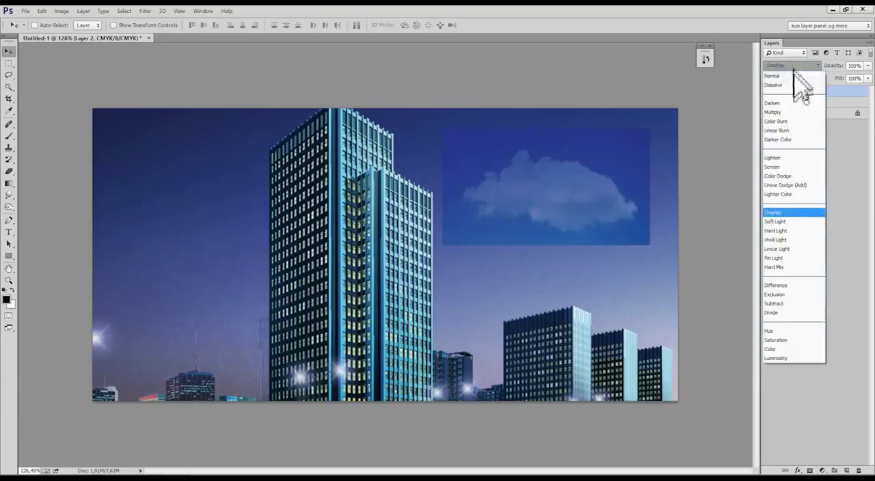
{"action": "left_click", "coordinate": [801, 114]}
{"action": "mouse_move", "coordinate": [645, 190]}
{"action": "left_mouse_down"}
{"action": "mouse_move", "coordinate": [492, 229]}
{"action": "mouse_move", "coordinate": [380, 222]}
{"action": "mouse_move", "coordinate": [449, 192]}
{"action": "mouse_move", "coordinate": [496, 182]}
{"action": "mouse_move", "coordinate": [482, 194]}
{"action": "mouse_move", "coordinate": [496, 195]}
{"action": "mouse_move", "coordinate": [434, 179]}
{"action": "mouse_move", "coordinate": [445, 201]}
{"action": "mouse_move", "coordinate": [644, 219]}
{"action": "mouse_move", "coordinate": [640, 207]}
{"action": "mouse_move", "coordinate": [623, 221]}
{"action": "mouse_move", "coordinate": [635, 201]}
{"action": "left_mouse_up"}
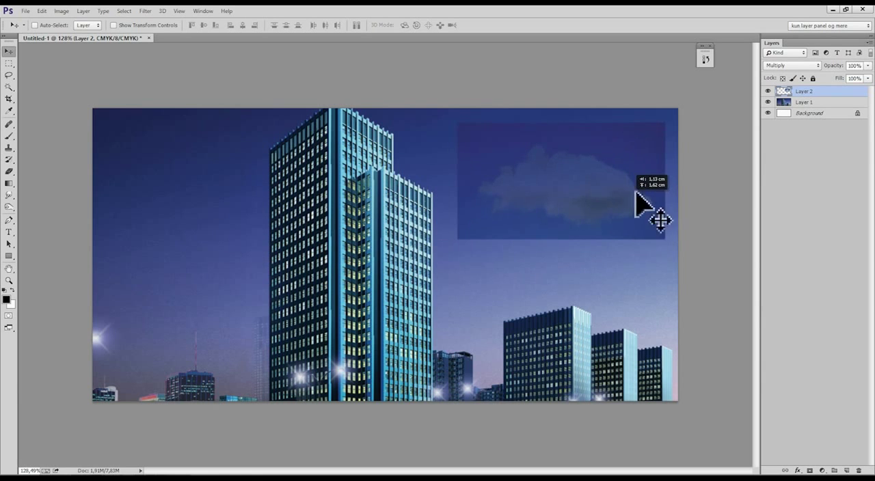
{"action": "left_click_drag", "start_coordinate": [530, 196], "coordinate": [492, 220]}
{"action": "left_click", "coordinate": [792, 65]}
{"action": "left_click", "coordinate": [775, 170]}
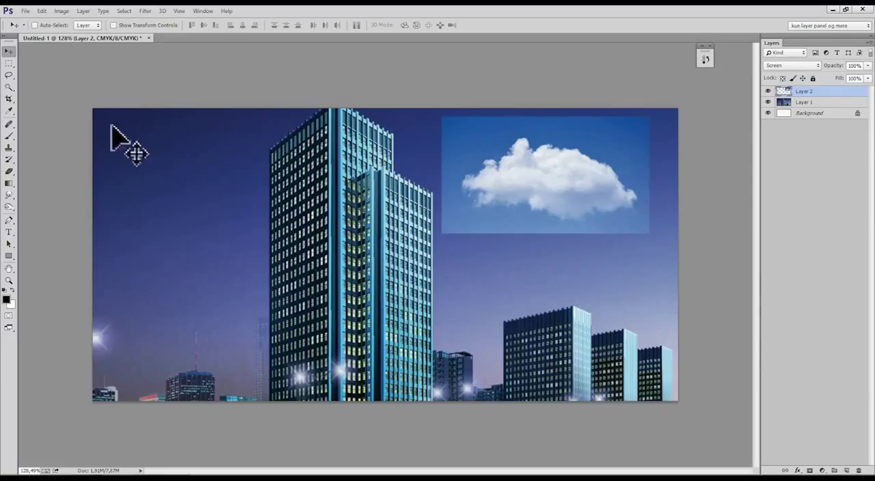
{"action": "left_click", "coordinate": [60, 11]}
{"action": "mouse_move", "coordinate": [68, 22]}
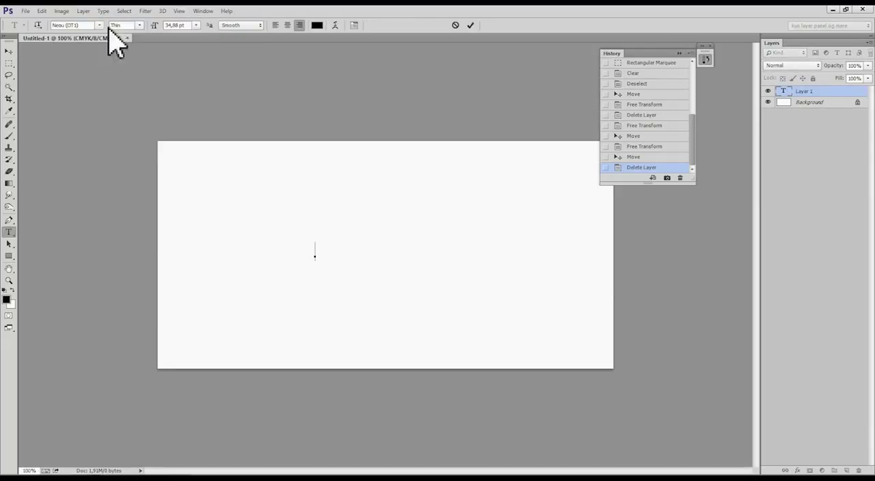
Set the font to Poplar Std and enter the text "FED FONT" on the blank white canvas.
{"action": "left_click", "coordinate": [102, 25]}
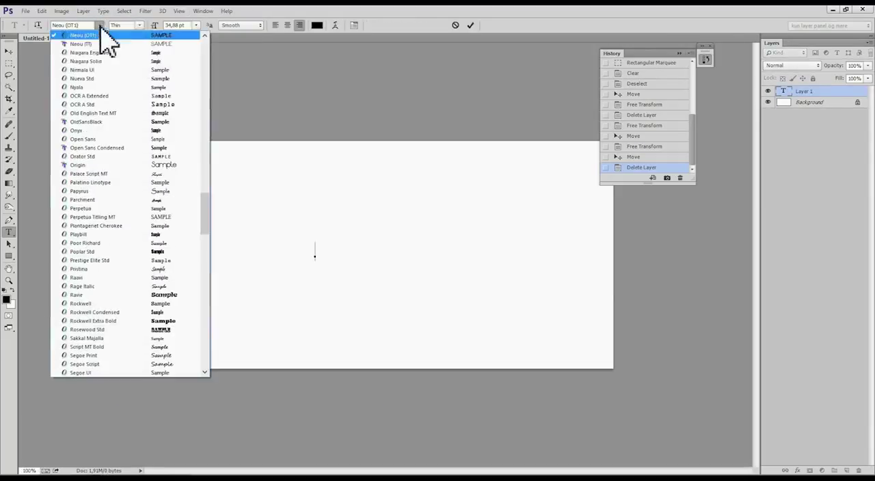
{"action": "left_click", "coordinate": [132, 251]}
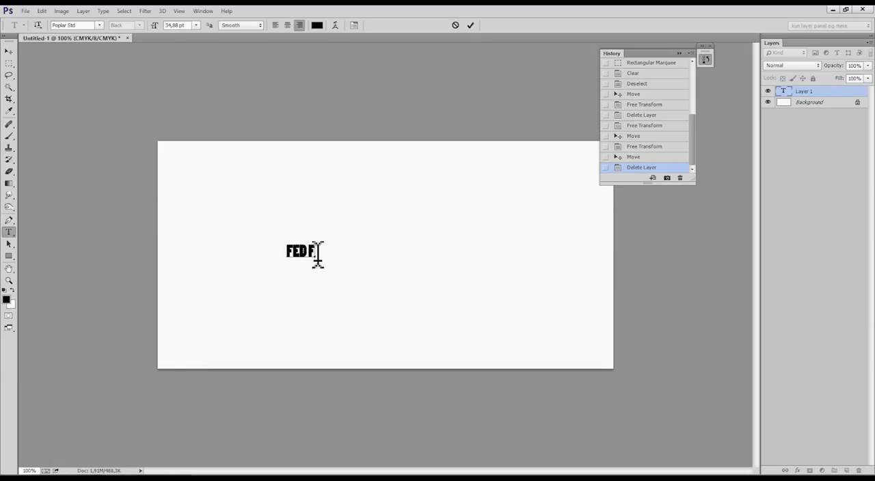
{"action": "type", "text": "T."}
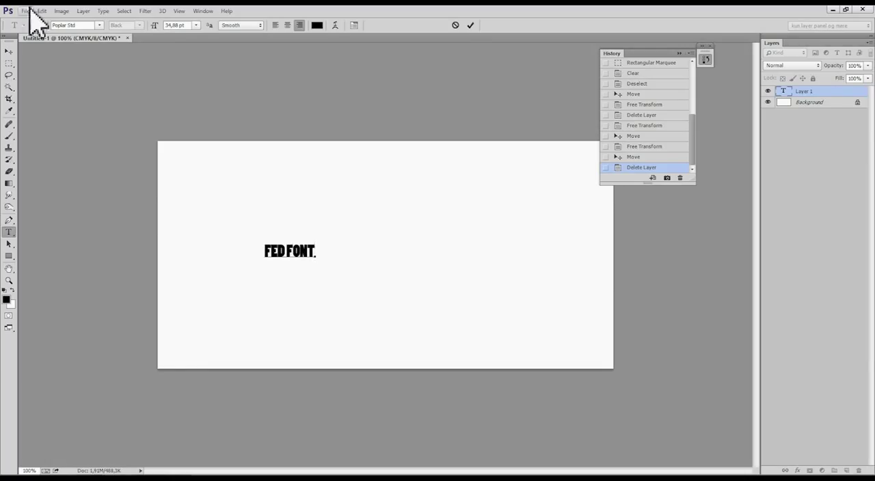
Enlarge the FED FONT text with Free Transform and move it to the middle of the canvas.
{"action": "left_click", "coordinate": [9, 51]}
{"action": "key", "text": "ctrl+t"}
{"action": "left_click_drag", "start_coordinate": [318, 270], "coordinate": [522, 445]}
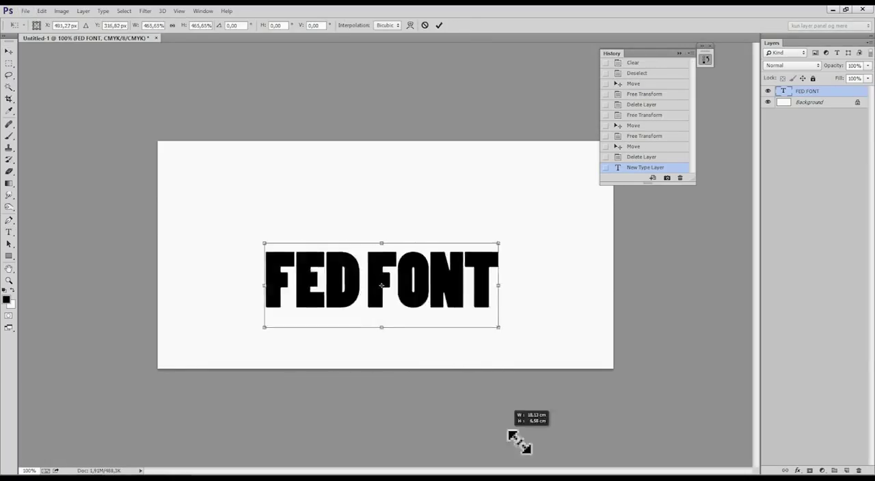
{"action": "left_click_drag", "start_coordinate": [452, 319], "coordinate": [456, 348]}
{"action": "key", "text": "Return"}
{"action": "left_click_drag", "start_coordinate": [441, 285], "coordinate": [430, 265]}
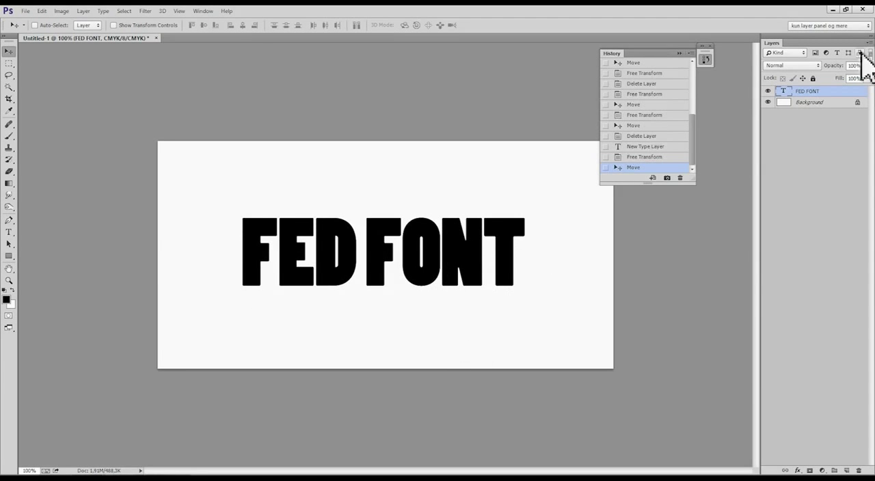
Add Drop Shadow, black-to-white Gradient Overlay and Inner Shadow effects to the FED FONT layer, with a slightly larger inner shadow size.
{"action": "right_click", "coordinate": [816, 92]}
{"action": "left_click", "coordinate": [604, 74]}
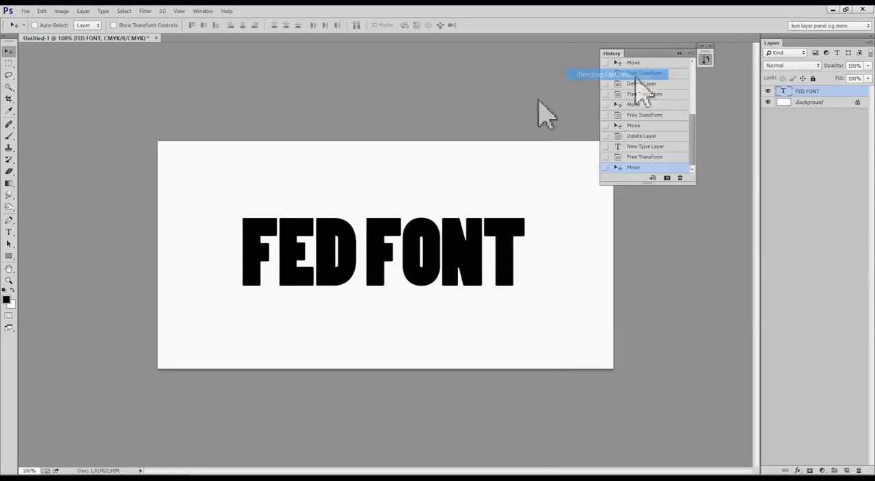
{"action": "left_click", "coordinate": [547, 260]}
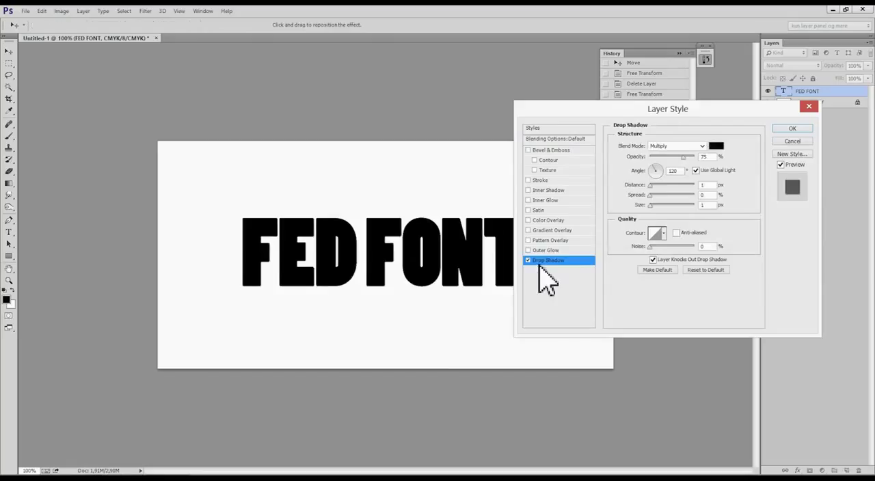
{"action": "left_click", "coordinate": [550, 230]}
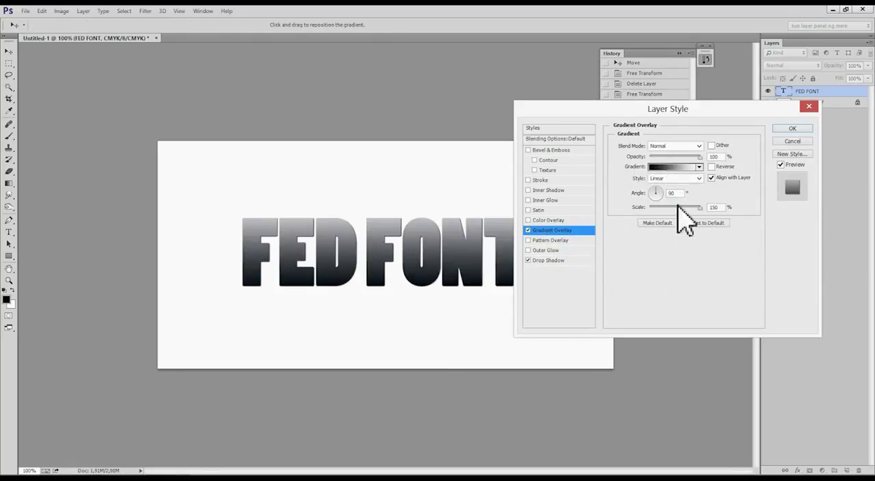
{"action": "left_click", "coordinate": [551, 190]}
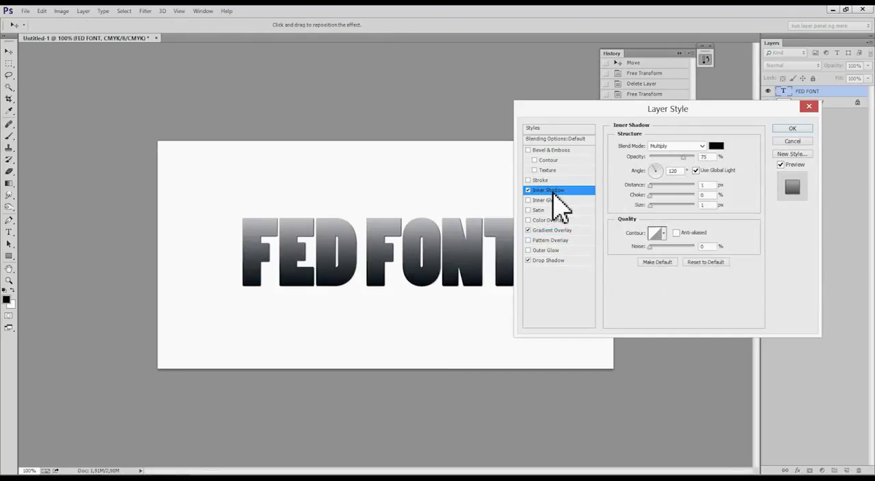
{"action": "mouse_move", "coordinate": [653, 207]}
{"action": "left_mouse_down"}
{"action": "mouse_move", "coordinate": [664, 205]}
{"action": "mouse_move", "coordinate": [656, 205]}
{"action": "left_mouse_up"}
{"action": "left_click", "coordinate": [790, 129]}
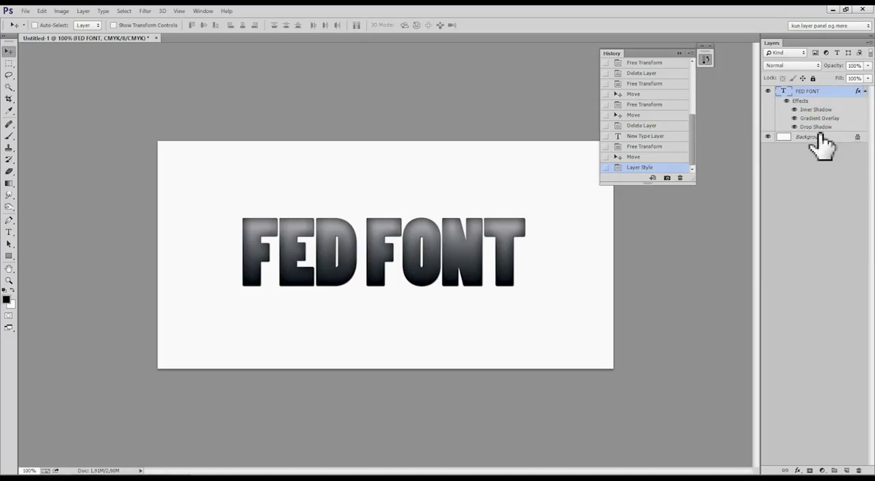
Rasterize the FED FONT type layer while keeping its layer effects editable.
{"action": "right_click", "coordinate": [820, 99]}
{"action": "left_click", "coordinate": [783, 94]}
{"action": "right_click", "coordinate": [823, 104]}
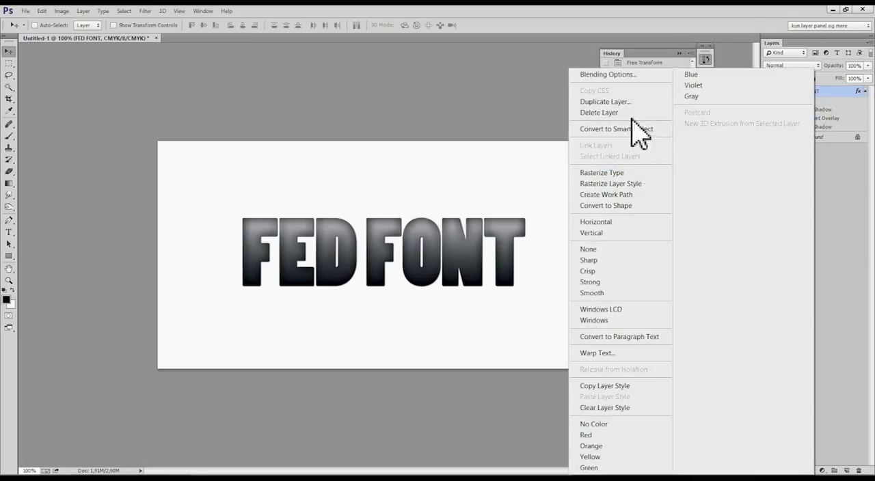
{"action": "left_click", "coordinate": [615, 173]}
Erase most of the FED FONT lettering with broad Eraser strokes, leaving only scattered fragments.
{"action": "key", "text": "e"}
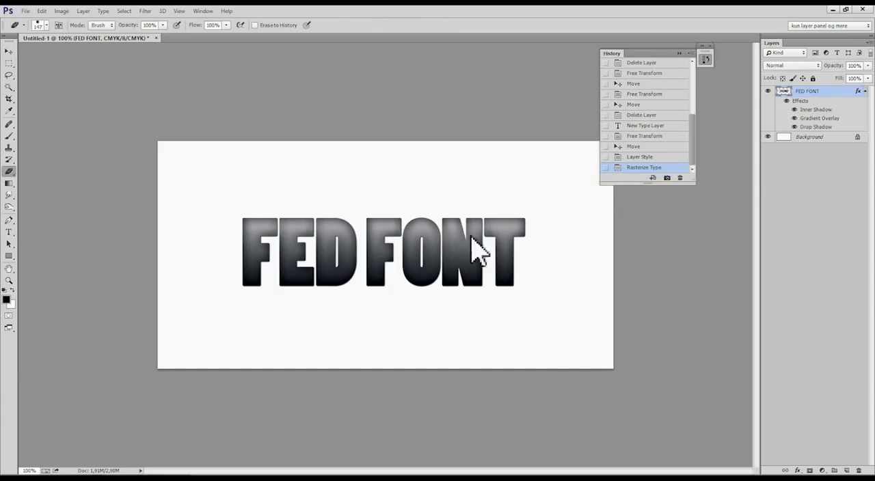
{"action": "left_click_drag", "start_coordinate": [470, 235], "coordinate": [454, 244]}
{"action": "left_click_drag", "start_coordinate": [455, 175], "coordinate": [458, 240]}
{"action": "mouse_move", "coordinate": [453, 192]}
{"action": "left_mouse_down"}
{"action": "mouse_move", "coordinate": [463, 196]}
{"action": "mouse_move", "coordinate": [414, 213]}
{"action": "mouse_move", "coordinate": [251, 221]}
{"action": "mouse_move", "coordinate": [197, 234]}
{"action": "left_mouse_up"}
{"action": "left_click_drag", "start_coordinate": [228, 207], "coordinate": [225, 183]}
{"action": "left_click", "coordinate": [290, 177]}
{"action": "mouse_move", "coordinate": [287, 166]}
{"action": "left_mouse_down"}
{"action": "mouse_move", "coordinate": [284, 180]}
{"action": "mouse_move", "coordinate": [331, 180]}
{"action": "mouse_move", "coordinate": [371, 165]}
{"action": "left_mouse_up"}
Paint four round Brush dabs on the FED FONT layer, three along the canvas's upper edge and one near its lower-right corner.
{"action": "key", "text": "b"}
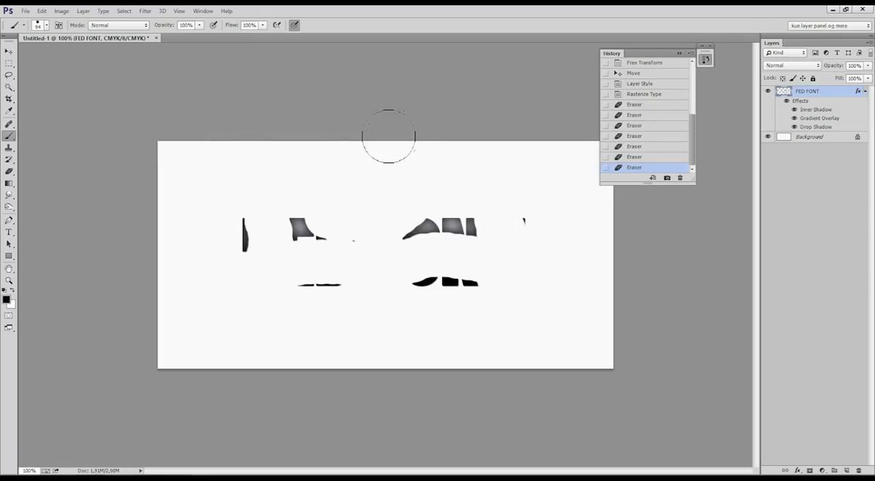
{"action": "left_click", "coordinate": [425, 174]}
{"action": "left_click", "coordinate": [546, 328]}
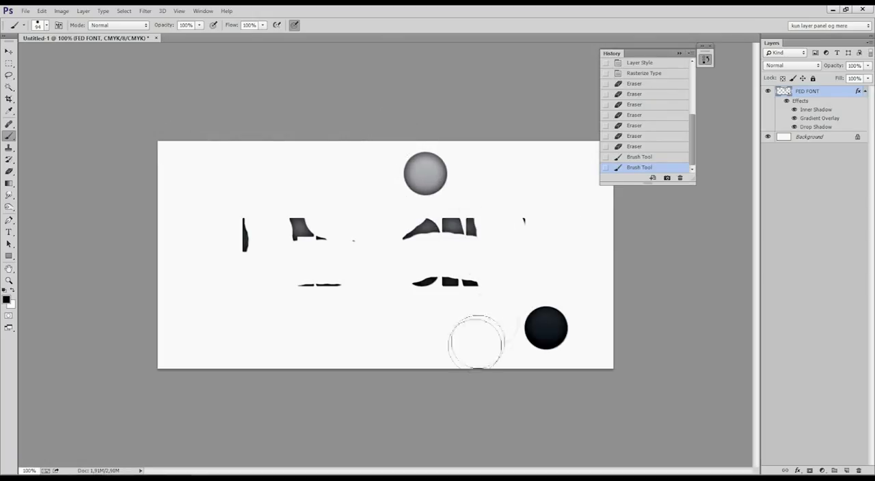
{"action": "left_click", "coordinate": [312, 153]}
{"action": "left_click", "coordinate": [179, 158]}
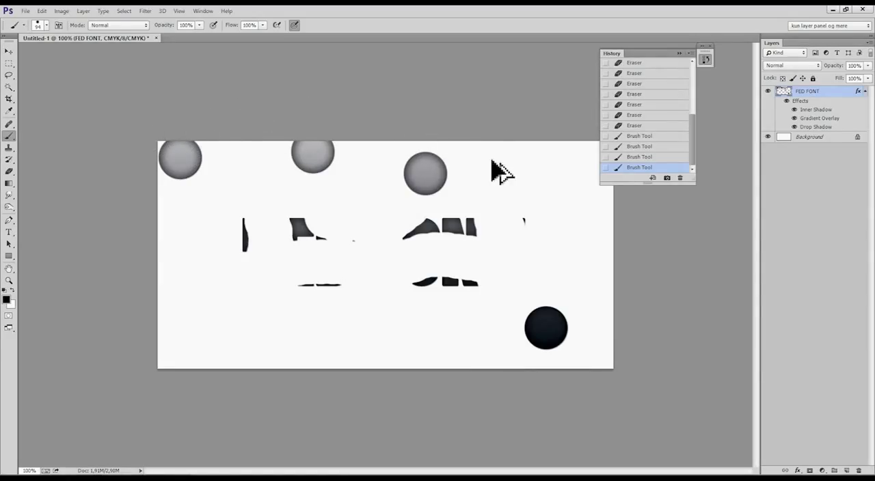
Switch off the Inner Shadow effect on the FED FONT layer and toggle the visibility of all its effects.
{"action": "key", "text": "ctrl+alt+shift+m"}
{"action": "left_click", "coordinate": [593, 107]}
{"action": "left_click", "coordinate": [794, 111]}
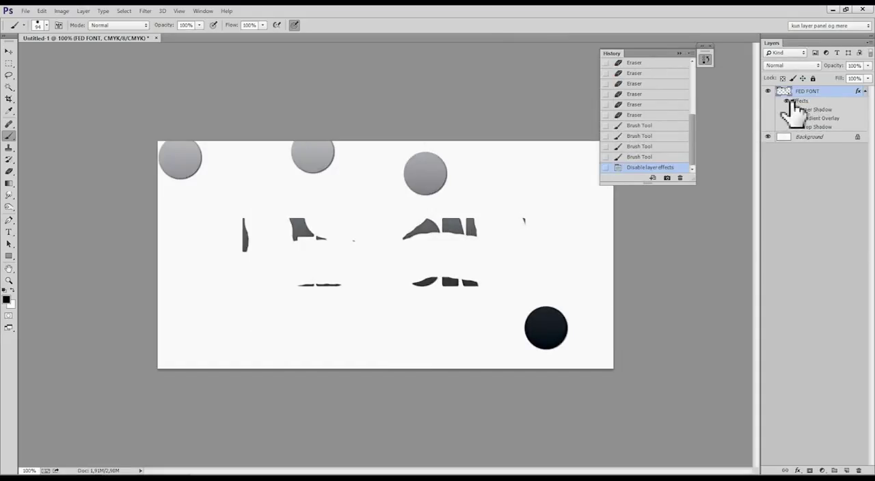
{"action": "left_click", "coordinate": [792, 102]}
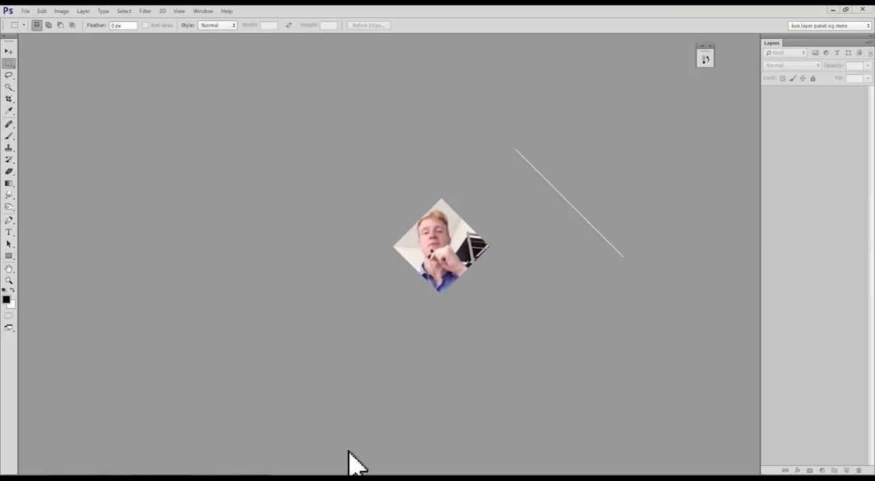
Undo and redo the last move of the partly erased black rectangle several times to compare both positions.
{"action": "mouse_move", "coordinate": [222, 480]}
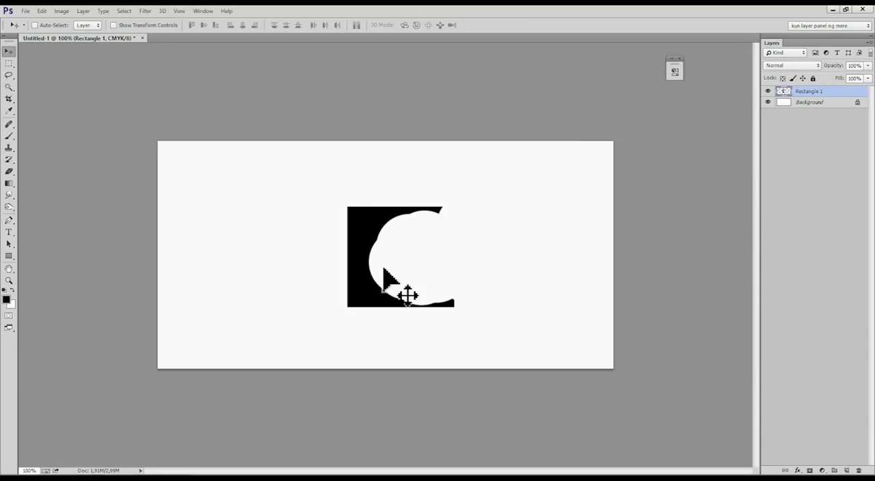
{"action": "key", "text": "ctrl+z"}
{"action": "key", "text": "ctrl+z"}
{"action": "key", "text": "ctrl+z"}
{"action": "key", "text": "ctrl+z"}
{"action": "key", "text": "ctrl+z"}
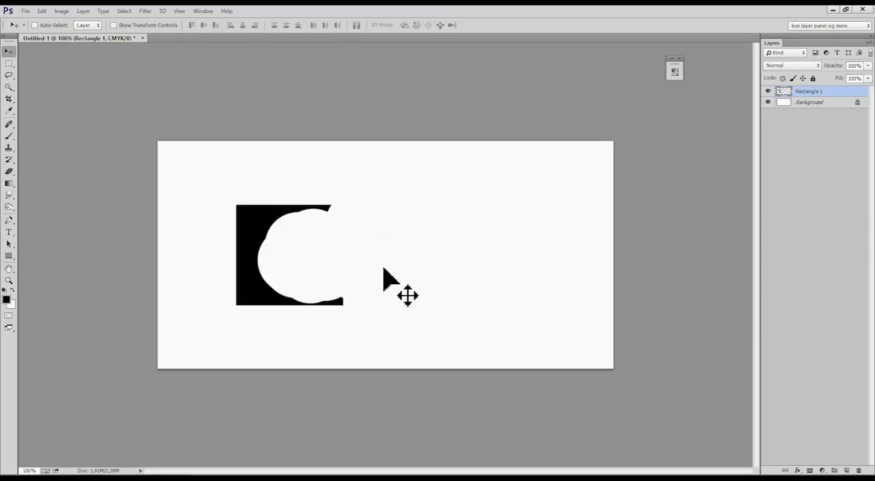
{"action": "key", "text": "ctrl+z"}
{"action": "key", "text": "ctrl+z"}
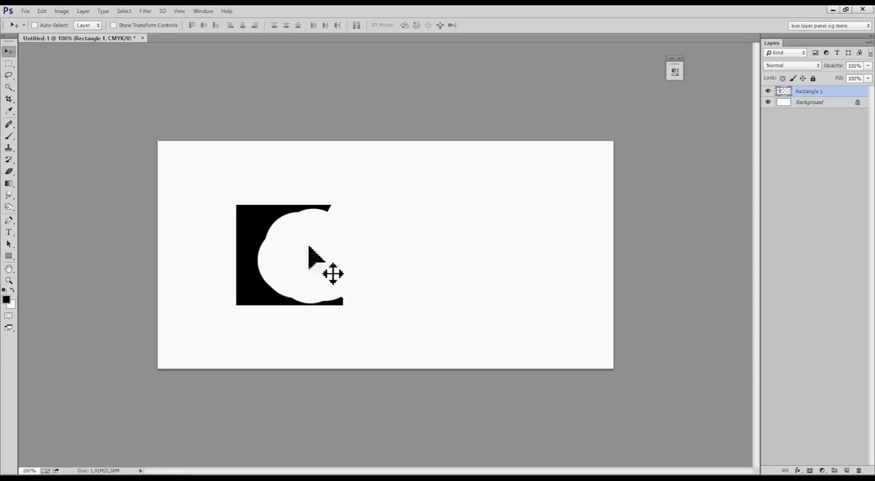
{"action": "key", "text": "ctrl+z"}
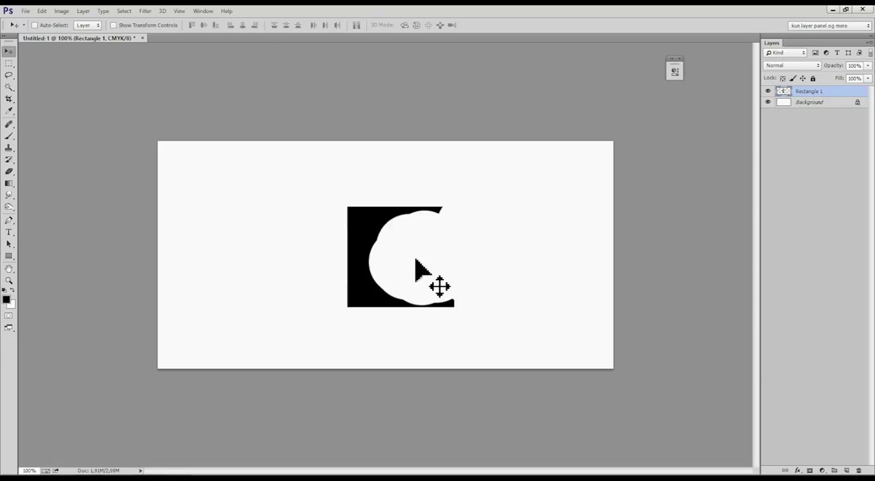
{"action": "key", "text": "ctrl+z"}
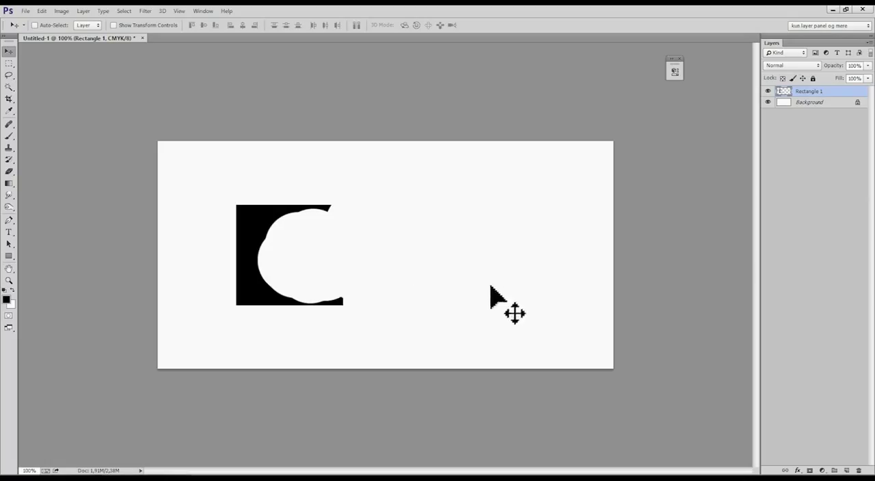
{"action": "key", "text": "ctrl+z"}
{"action": "key", "text": "ctrl+z"}
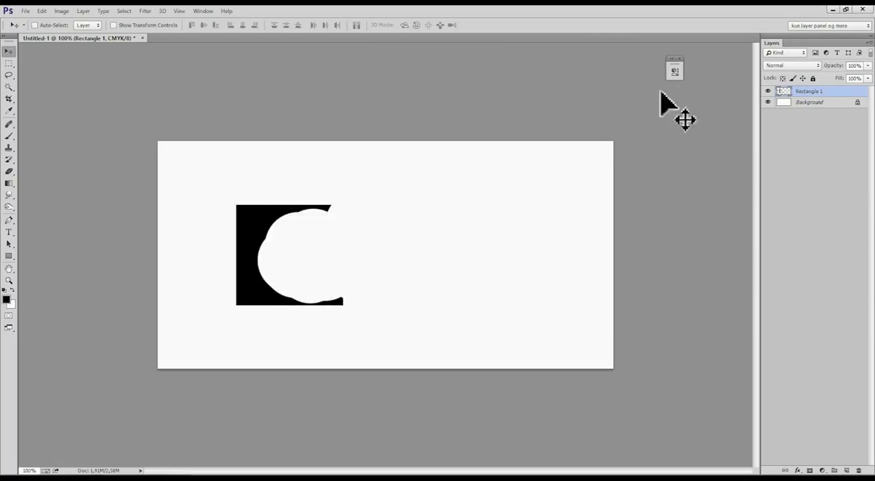
Close the collapsed floating panel, show the History panel and enlarge it to list more states.
{"action": "left_click", "coordinate": [679, 59]}
{"action": "left_click", "coordinate": [205, 11]}
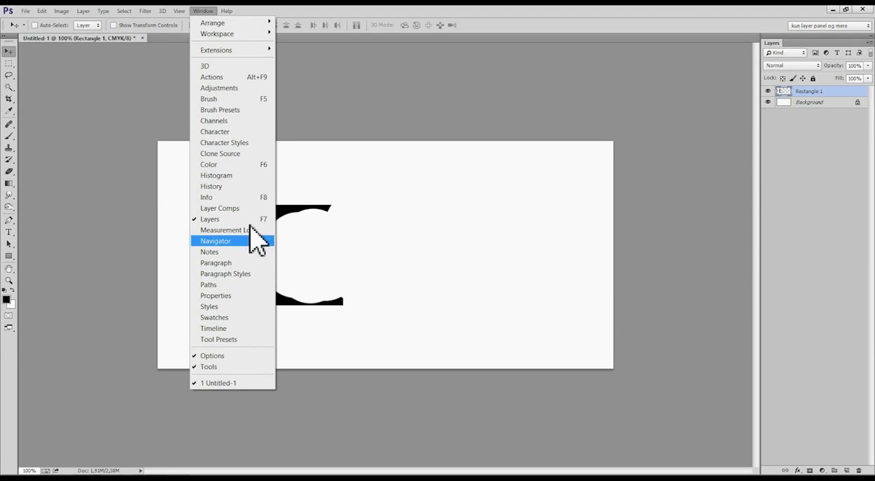
{"action": "left_click", "coordinate": [243, 188]}
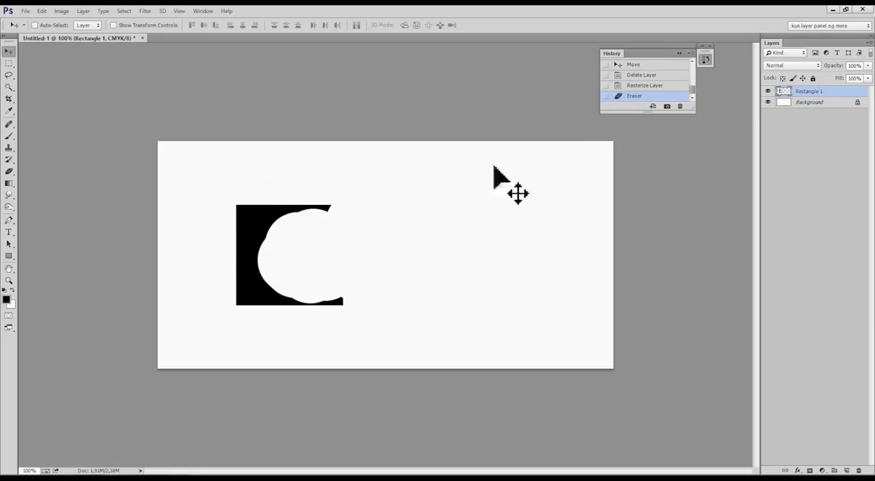
{"action": "left_click_drag", "start_coordinate": [636, 109], "coordinate": [641, 183]}
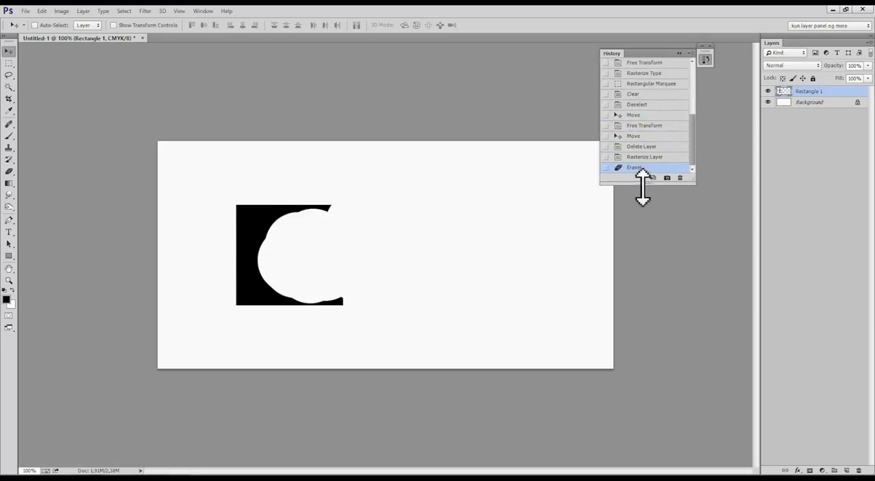
Redo and undo the rectangle's move repeatedly while watching the last History state switch on and off.
{"action": "key", "text": "ctrl+z"}
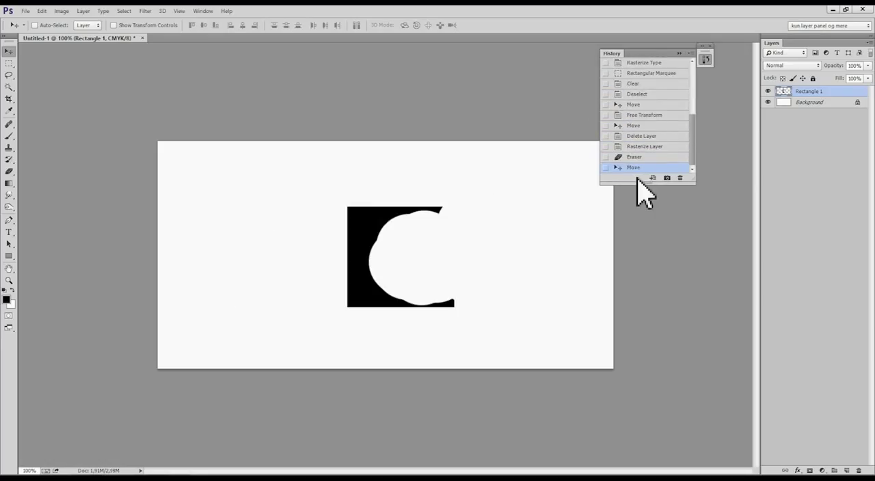
{"action": "key", "text": "ctrl+z"}
{"action": "key", "text": "ctrl+z"}
{"action": "key", "text": "ctrl+z"}
{"action": "key", "text": "ctrl+z"}
{"action": "key", "text": "ctrl+z"}
{"action": "key", "text": "ctrl+z"}
{"action": "key", "text": "ctrl+z"}
{"action": "key", "text": "ctrl+z"}
{"action": "key", "text": "ctrl+z"}
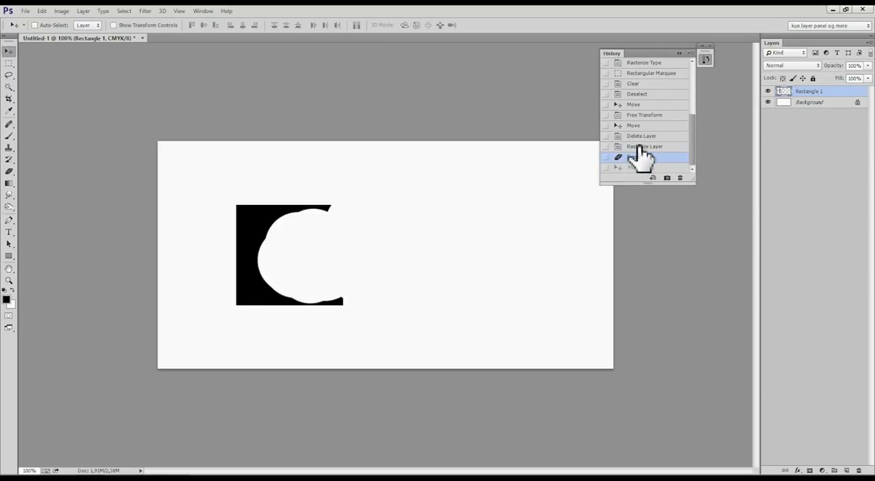
Revert to the Rasterize Layer history state and move the full black rectangle toward the middle of the canvas.
{"action": "left_click", "coordinate": [639, 146]}
{"action": "left_click_drag", "start_coordinate": [418, 246], "coordinate": [478, 254]}
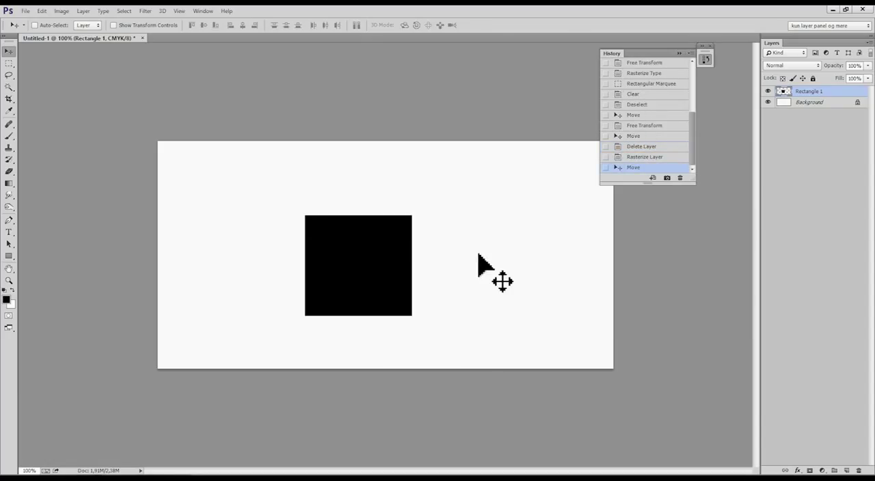
Erase the right side of the black rectangle and move the remaining shape to the upper right of the canvas.
{"action": "key", "text": "e"}
{"action": "mouse_move", "coordinate": [352, 201]}
{"action": "left_mouse_down"}
{"action": "mouse_move", "coordinate": [348, 189]}
{"action": "mouse_move", "coordinate": [291, 190]}
{"action": "mouse_move", "coordinate": [294, 225]}
{"action": "left_mouse_up"}
{"action": "key", "text": "v"}
{"action": "left_click_drag", "start_coordinate": [368, 276], "coordinate": [495, 216]}
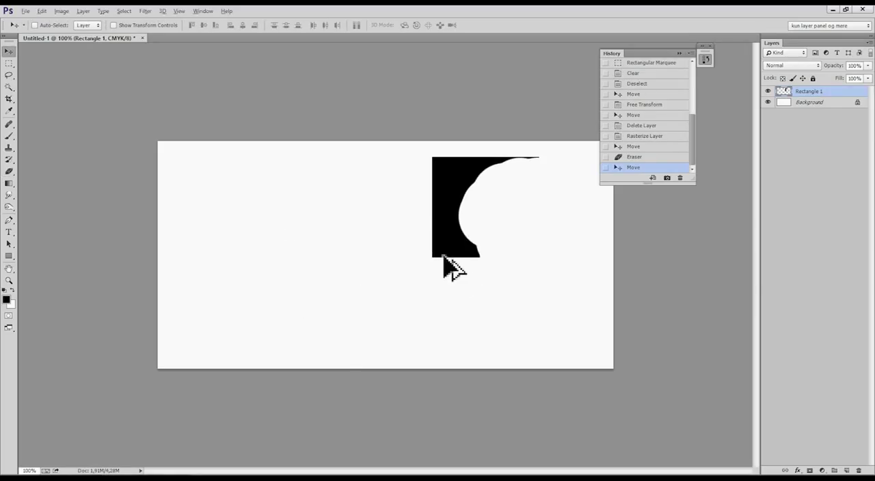
Step back through the history to the Free Transform state of the enlarged text, and delete the Rectangle 1 layer.
{"action": "key", "text": "ctrl+z"}
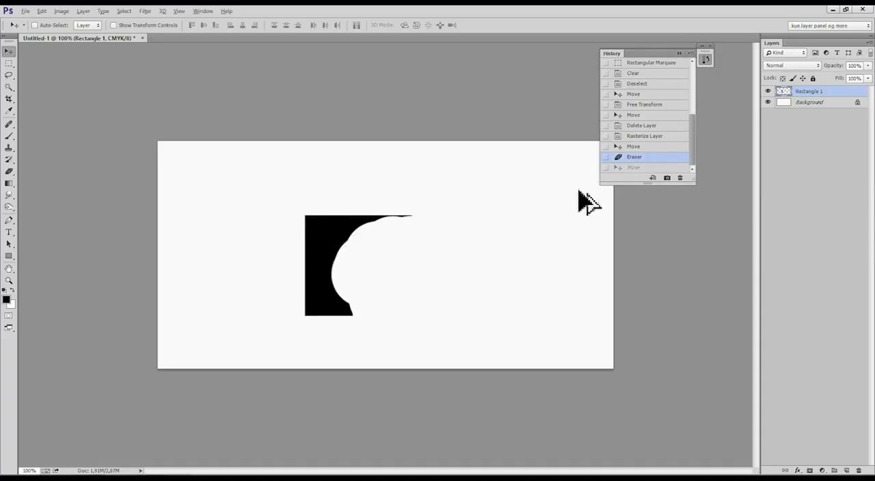
{"action": "left_click", "coordinate": [636, 147]}
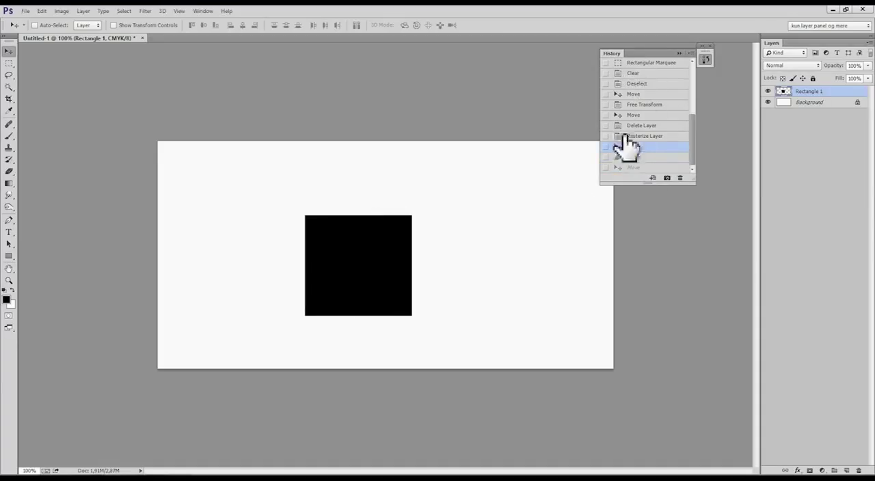
{"action": "key", "text": "ctrl+alt+z"}
{"action": "key", "text": "ctrl+alt+z"}
{"action": "key", "text": "ctrl+alt+z"}
{"action": "key", "text": "ctrl+alt+z"}
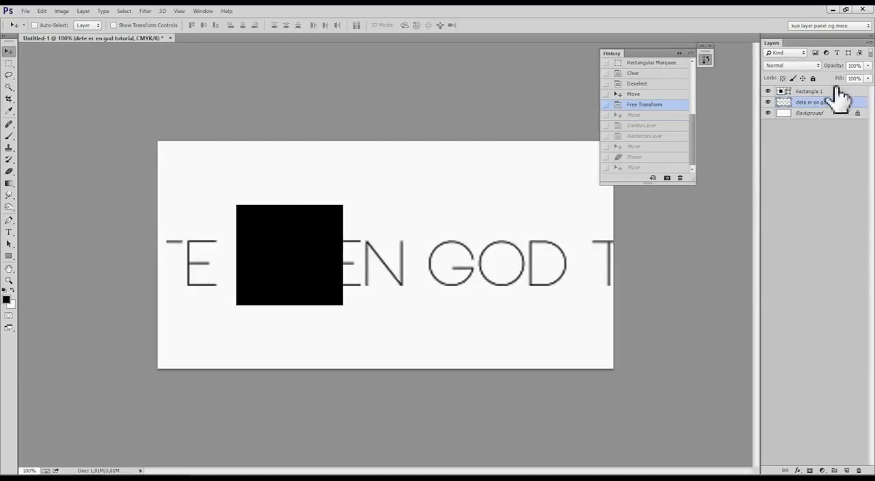
{"action": "left_click", "coordinate": [817, 92]}
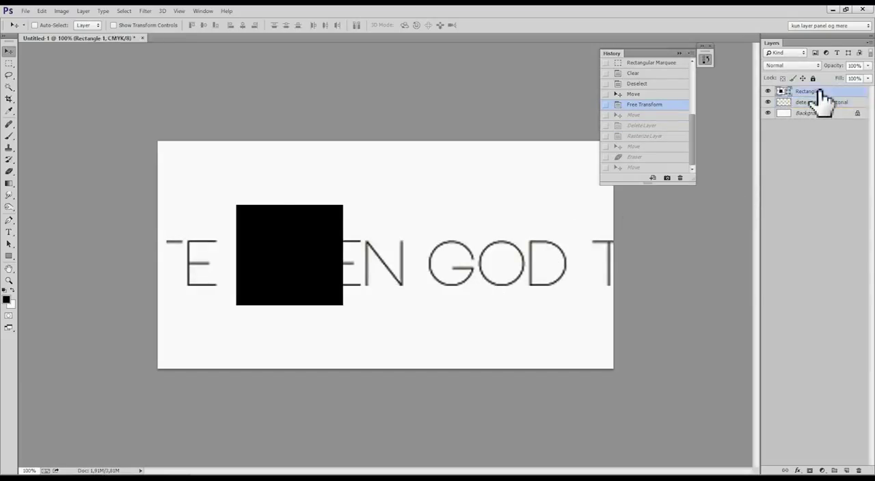
{"action": "key", "text": "Delete"}
Shrink the "dete er en god tutorial" text in two Free Transform passes and place it near the middle of the canvas.
{"action": "key", "text": "ctrl+t"}
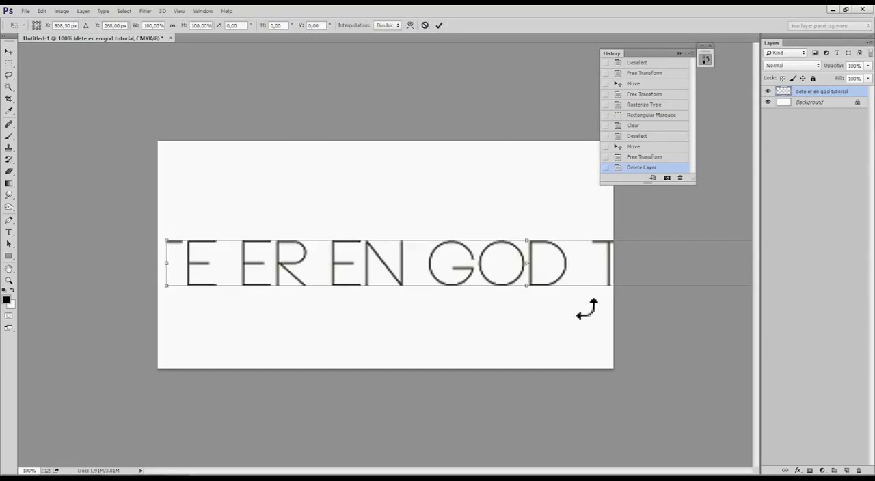
{"action": "left_click_drag", "start_coordinate": [654, 280], "coordinate": [451, 295]}
{"action": "left_click_drag", "start_coordinate": [646, 301], "coordinate": [457, 250]}
{"action": "key", "text": "Return"}
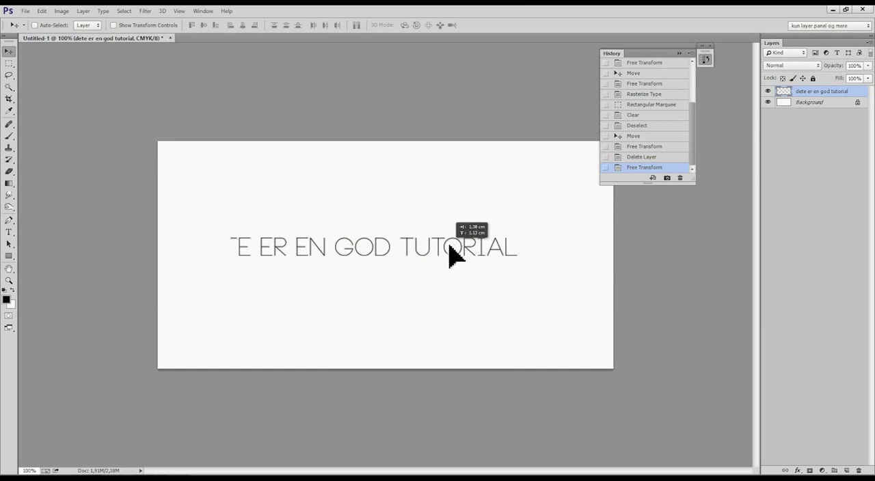
{"action": "key", "text": "ctrl+t"}
{"action": "left_click_drag", "start_coordinate": [517, 243], "coordinate": [494, 245]}
{"action": "key", "text": "Return"}
Add a Drop Shadow layer style to the rasterized "dete er en god tutorial" text layer.
{"action": "right_click", "coordinate": [819, 94]}
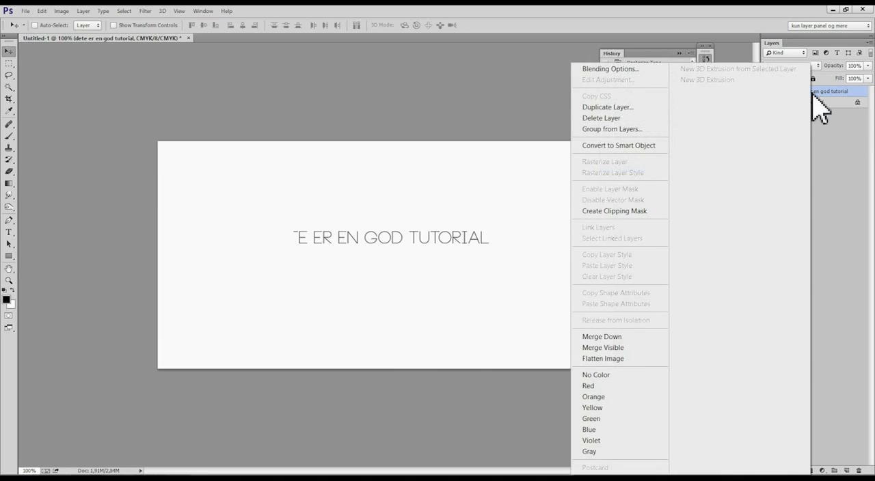
{"action": "left_click", "coordinate": [659, 70]}
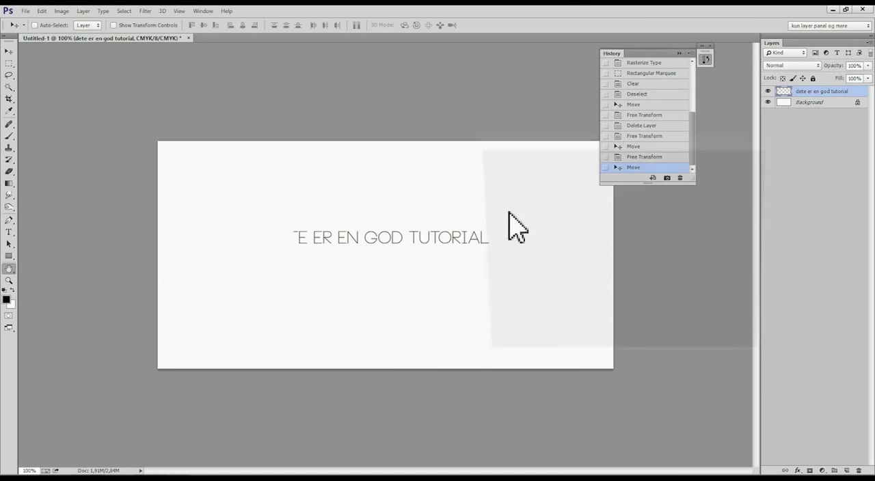
{"action": "left_click_drag", "start_coordinate": [550, 134], "coordinate": [572, 114]}
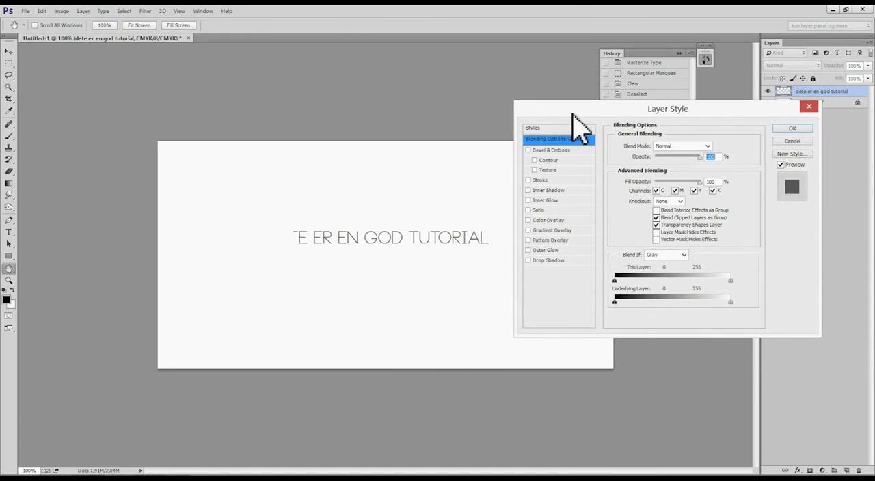
{"action": "left_click", "coordinate": [549, 261]}
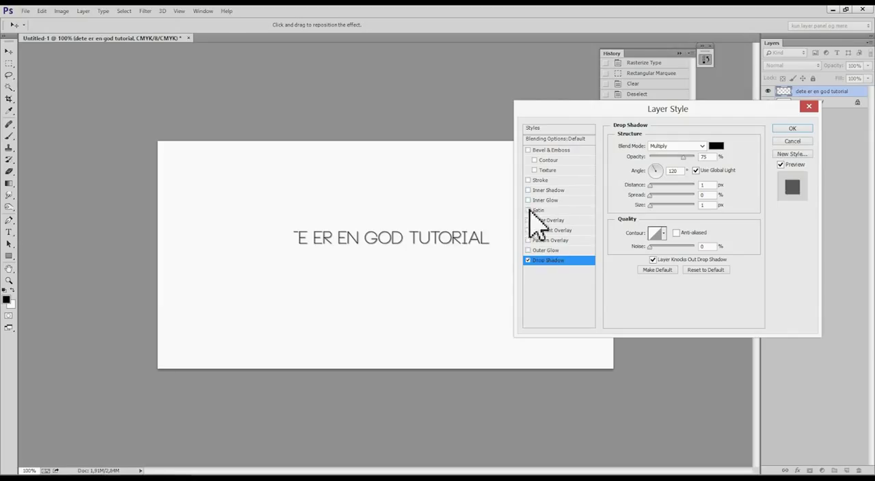
{"action": "left_click", "coordinate": [792, 129]}
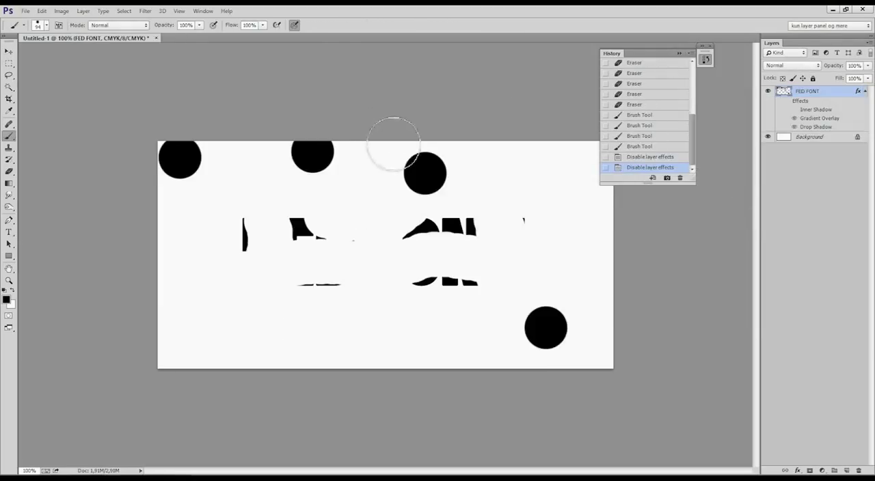
Turn the layer effects of the FED FONT layer back on, and delete that layer.
{"action": "left_click", "coordinate": [786, 101]}
{"action": "left_click", "coordinate": [795, 113]}
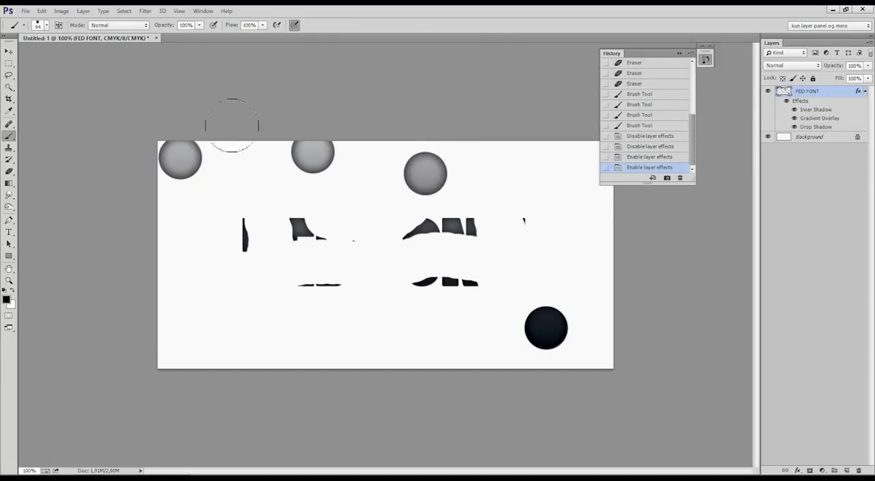
{"action": "key", "text": "Delete"}
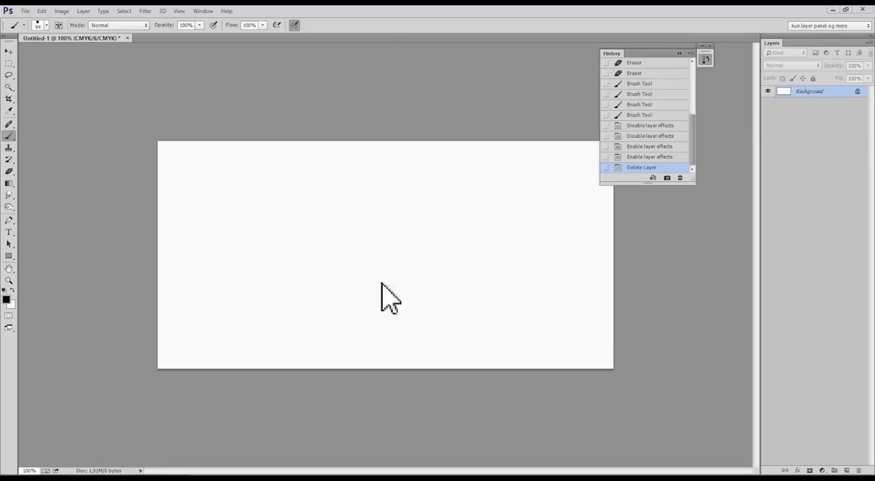
Paste the night skyscraper photo as a new layer above the Background, undoing any stray brush dab on it.
{"action": "key", "text": "ctrl+v"}
{"action": "left_click", "coordinate": [488, 293]}
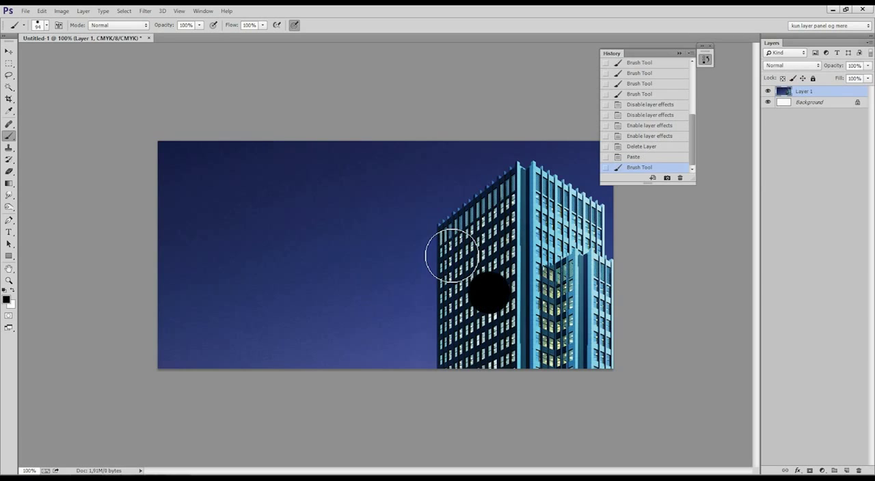
{"action": "key", "text": "ctrl+z"}
Scale the skyscraper photo to about 58% with Free Transform and position it so the skyline fills the whole canvas.
{"action": "key", "text": "ctrl+t"}
{"action": "left_click_drag", "start_coordinate": [458, 294], "coordinate": [337, 113]}
{"action": "scroll", "coordinate": [406, 253], "scroll_direction": "down", "scroll_amount": 5}
{"action": "left_click_drag", "start_coordinate": [604, 358], "coordinate": [418, 242]}
{"action": "left_click_drag", "start_coordinate": [385, 196], "coordinate": [423, 235]}
{"action": "left_click_drag", "start_coordinate": [467, 291], "coordinate": [497, 311]}
{"action": "left_click_drag", "start_coordinate": [467, 273], "coordinate": [466, 286]}
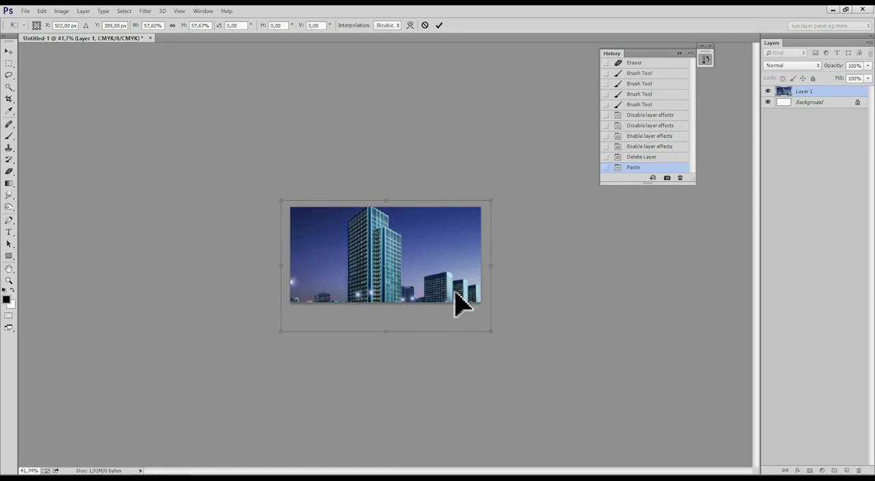
{"action": "key", "text": "Return"}
{"action": "key", "text": "b"}
{"action": "key", "text": "ctrl+1"}
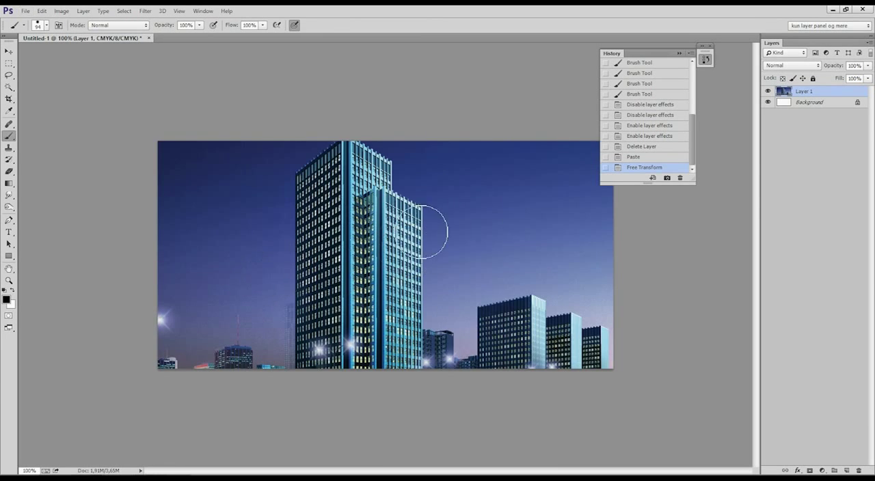
Examine the available blend modes for the skyscraper photo layer without changing the mode.
{"action": "key", "text": "v"}
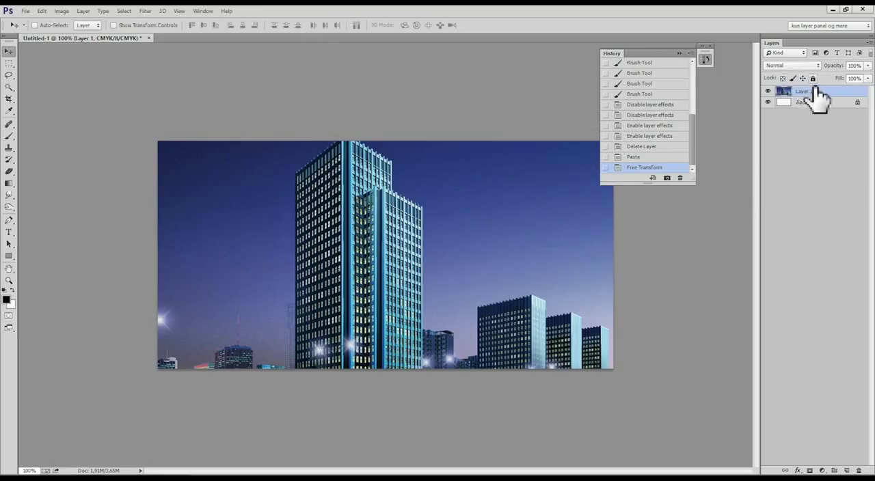
{"action": "left_click", "coordinate": [812, 66]}
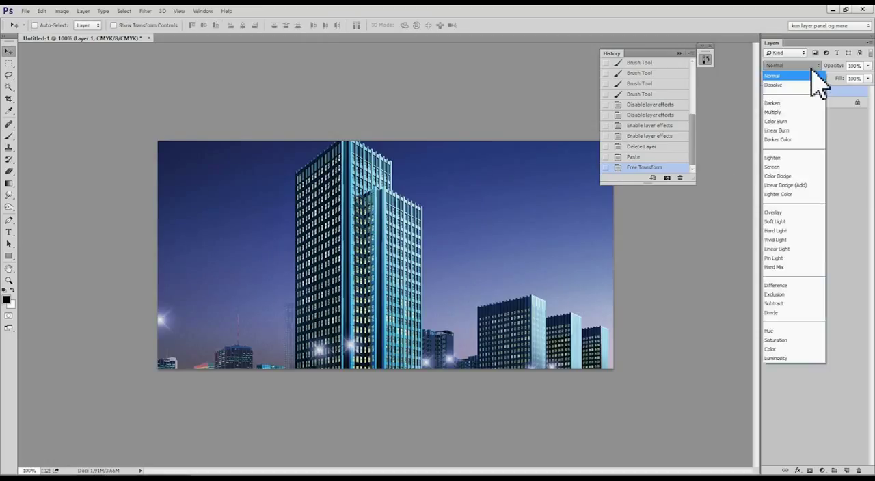
{"action": "left_click", "coordinate": [812, 68]}
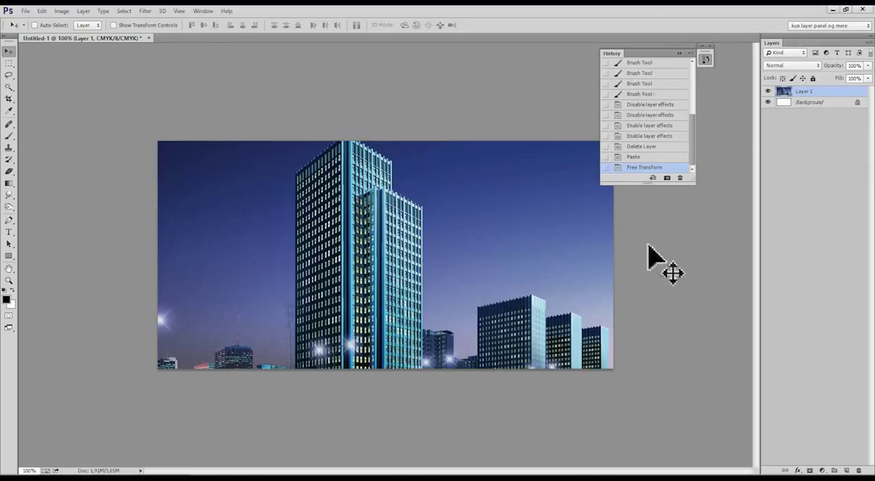
Paste the cloud photo as a new layer and shrink it over the top of the skyscraper in two Free Transform passes.
{"action": "key", "text": "ctrl+v"}
{"action": "key", "text": "ctrl+t"}
{"action": "scroll", "coordinate": [607, 328], "scroll_direction": "down", "scroll_amount": 6}
{"action": "left_click_drag", "start_coordinate": [565, 380], "coordinate": [530, 335]}
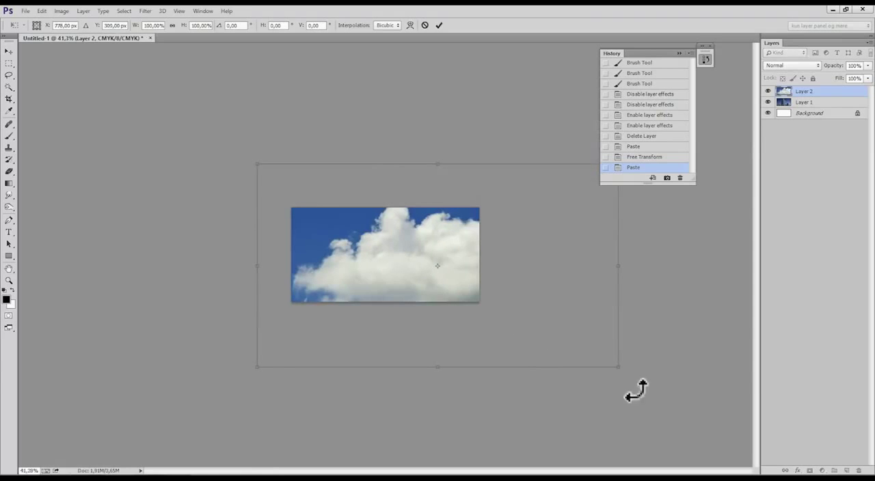
{"action": "left_click_drag", "start_coordinate": [621, 370], "coordinate": [401, 259]}
{"action": "key", "text": "Return"}
{"action": "scroll", "coordinate": [459, 263], "scroll_direction": "up", "scroll_amount": 5}
{"action": "key", "text": "ctrl+t"}
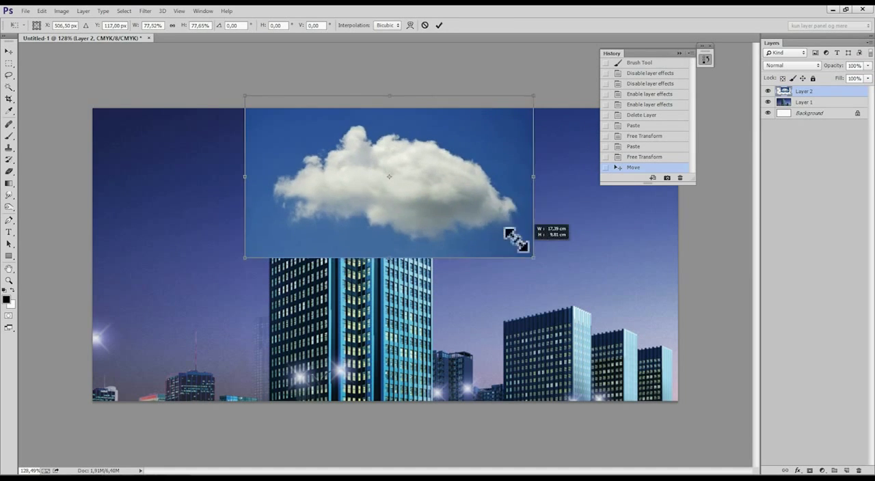